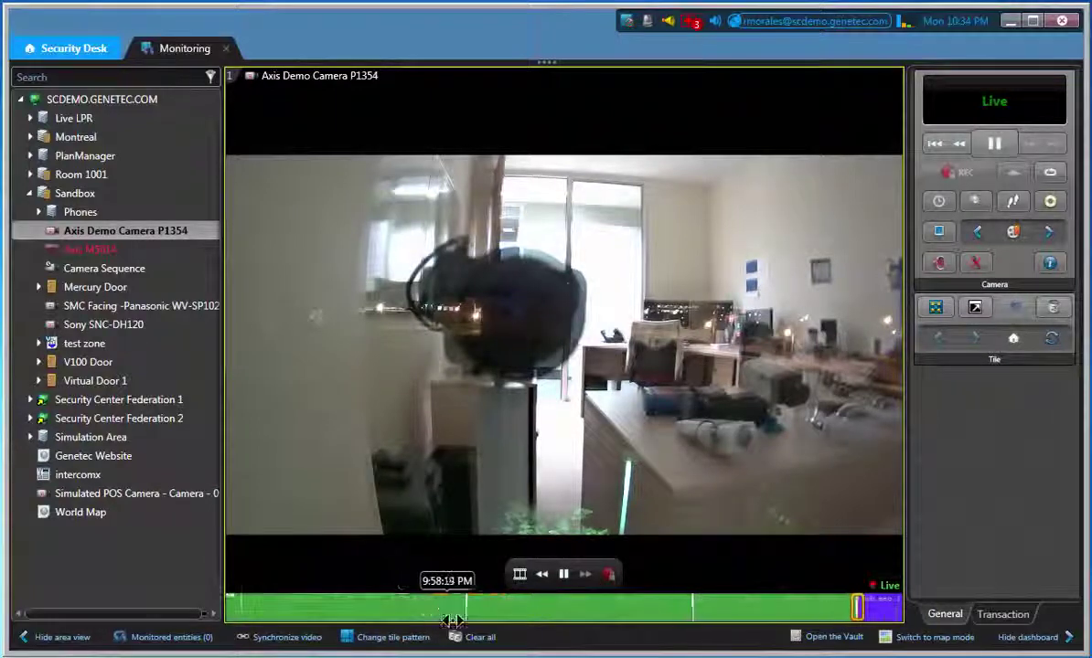
# - Create a new Archives task from the Security Desk home page's Investigation section
pyautogui.scroll(-2, 370, 610)
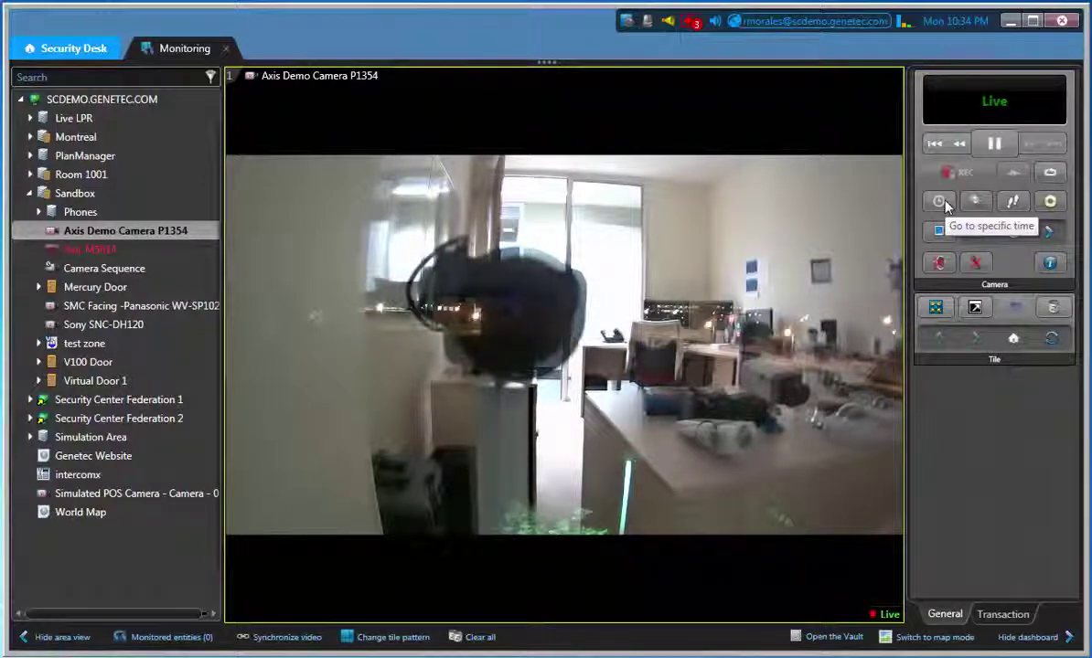
pyautogui.click(85, 47)
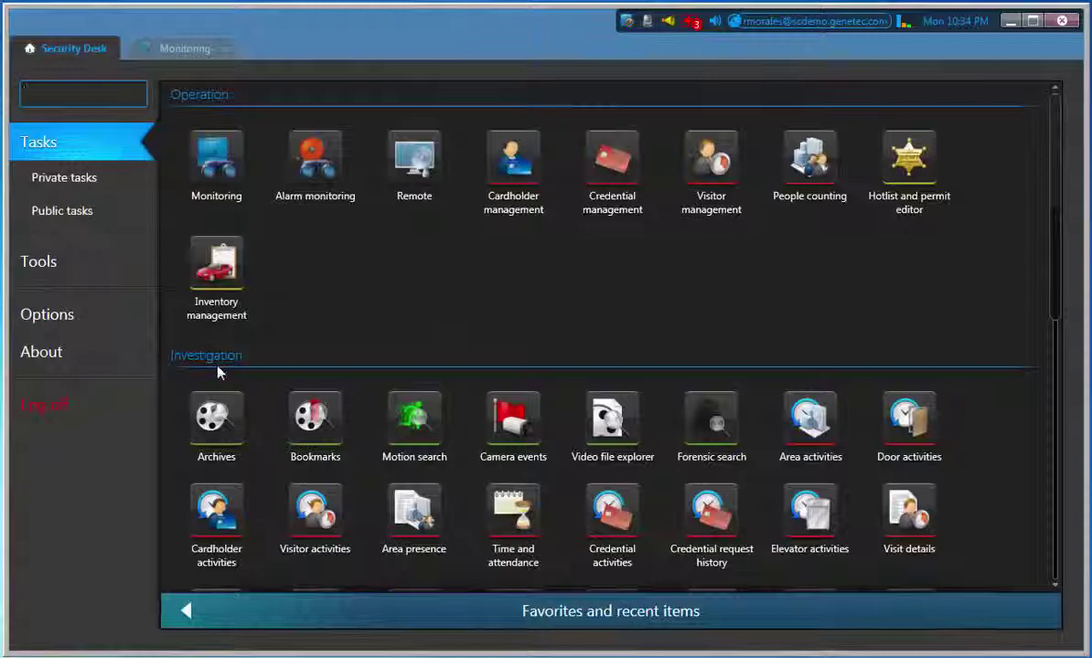
pyautogui.click(227, 429)
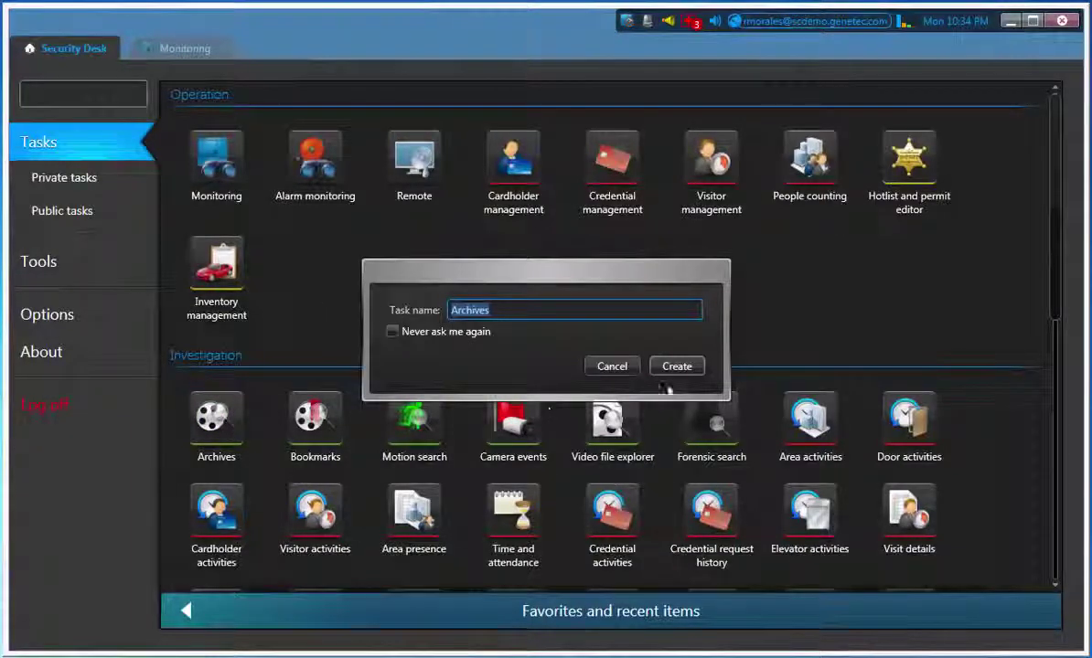
pyautogui.click(689, 368)
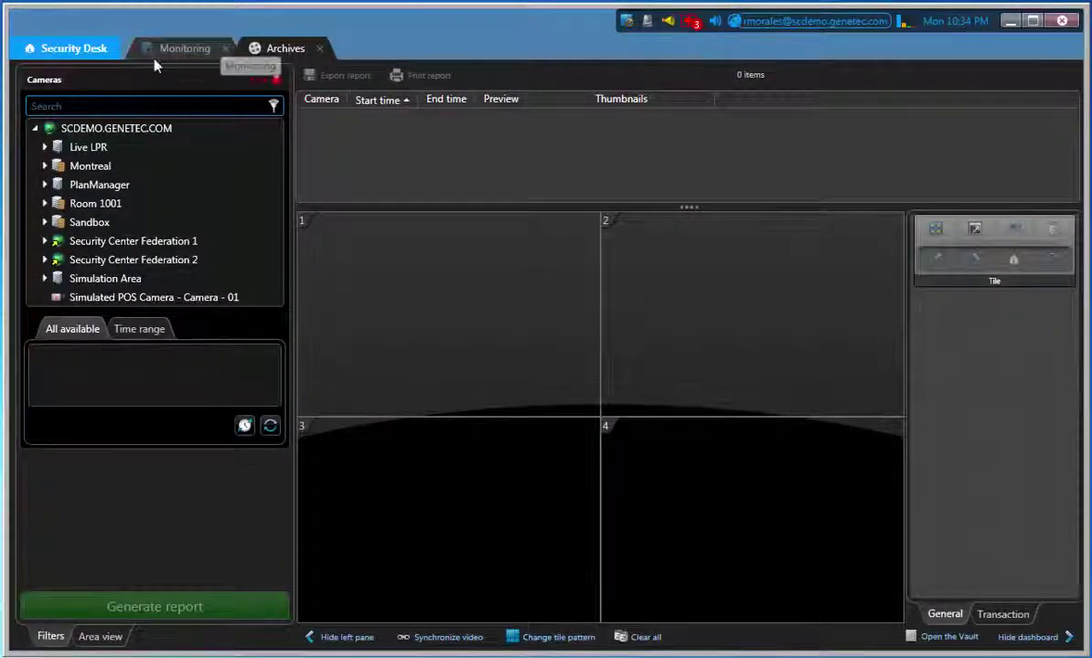
# - Expand Sandbox and list the archive dates of Axis Demo Camera P1354
pyautogui.click(45, 224)
pyautogui.click(100, 260)
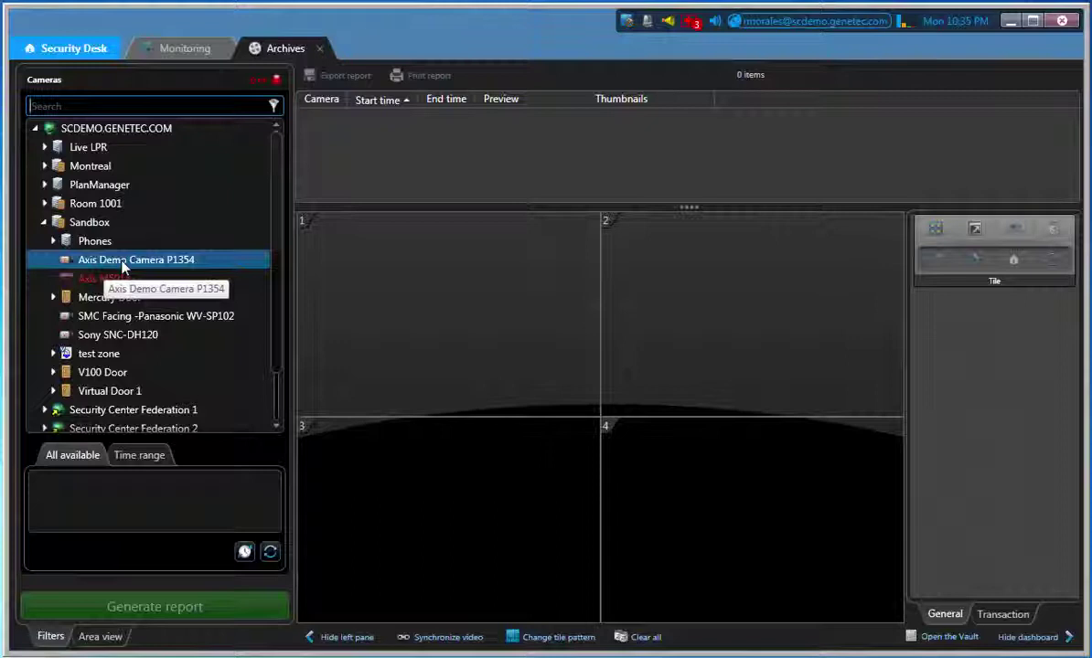
pyautogui.click(121, 262)
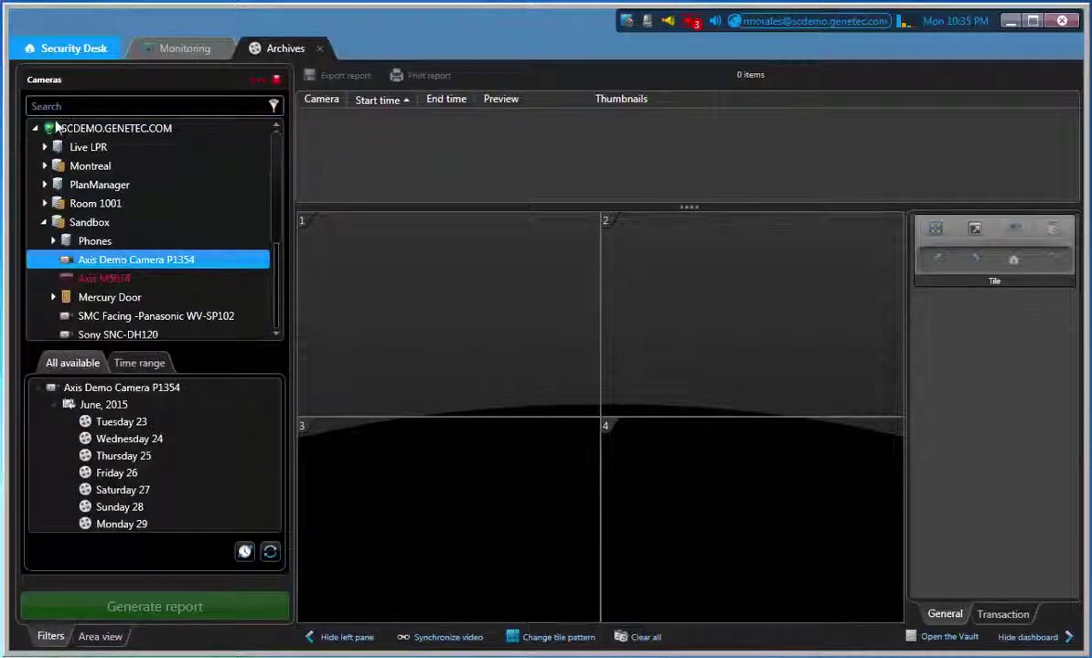
# - Search the camera list for 'axis demo', then clear the search
pyautogui.click(91, 106)
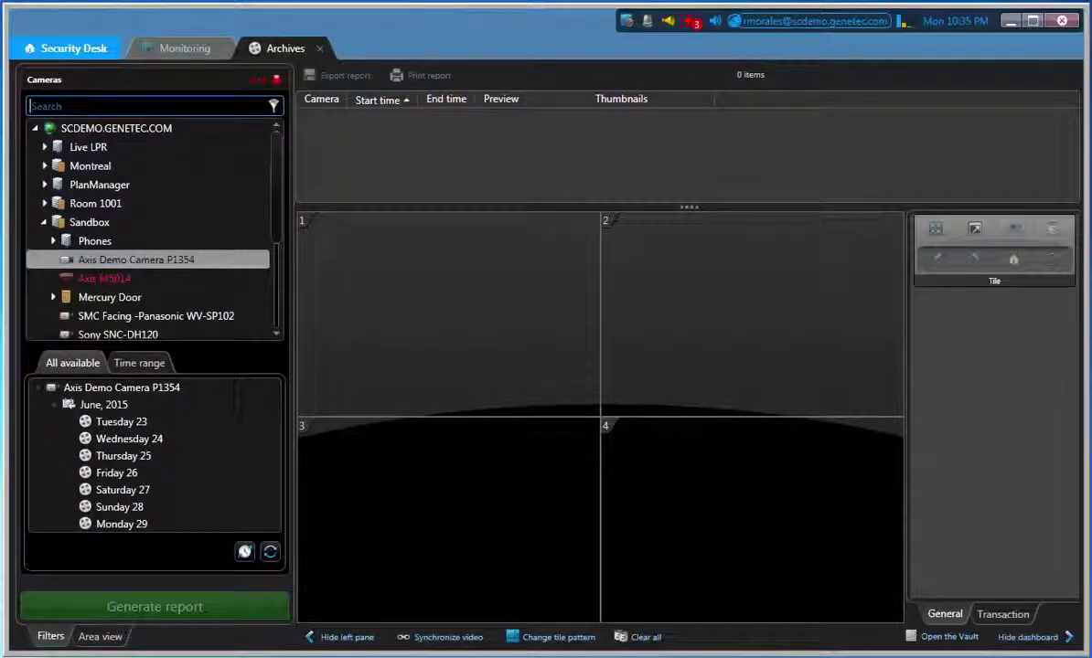
pyautogui.write('a')
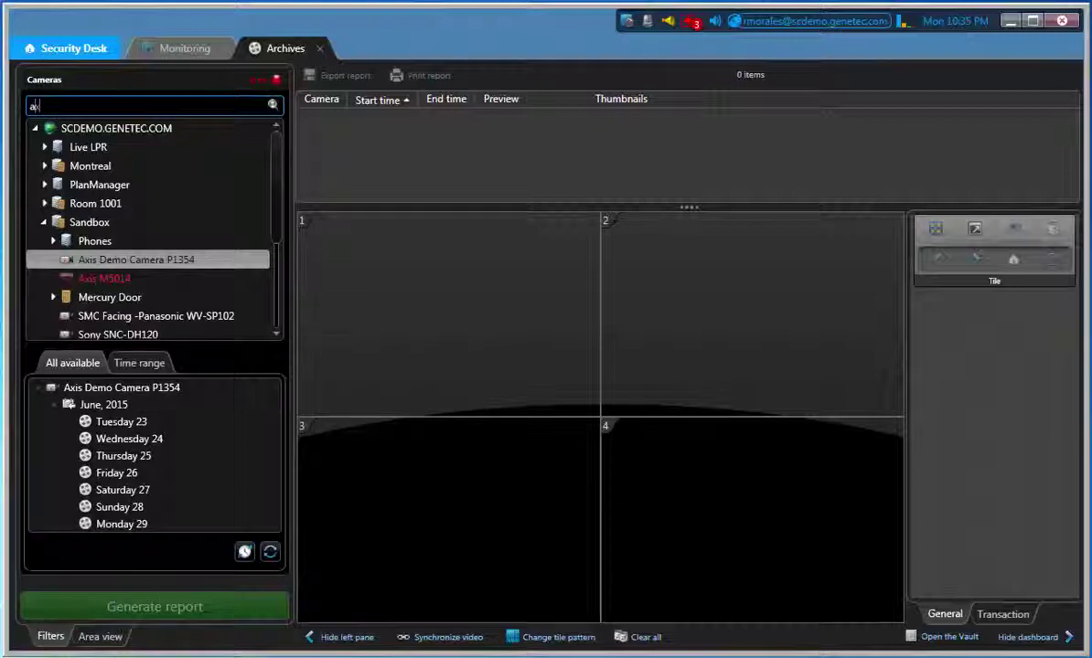
pyautogui.write('xis')
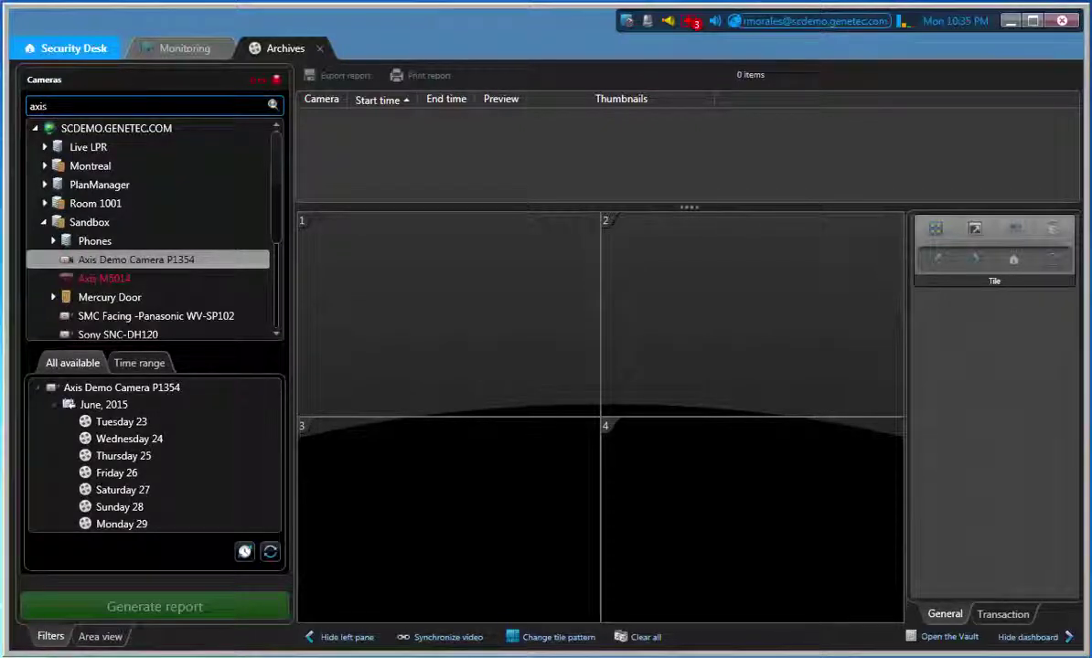
pyautogui.write(' demo')
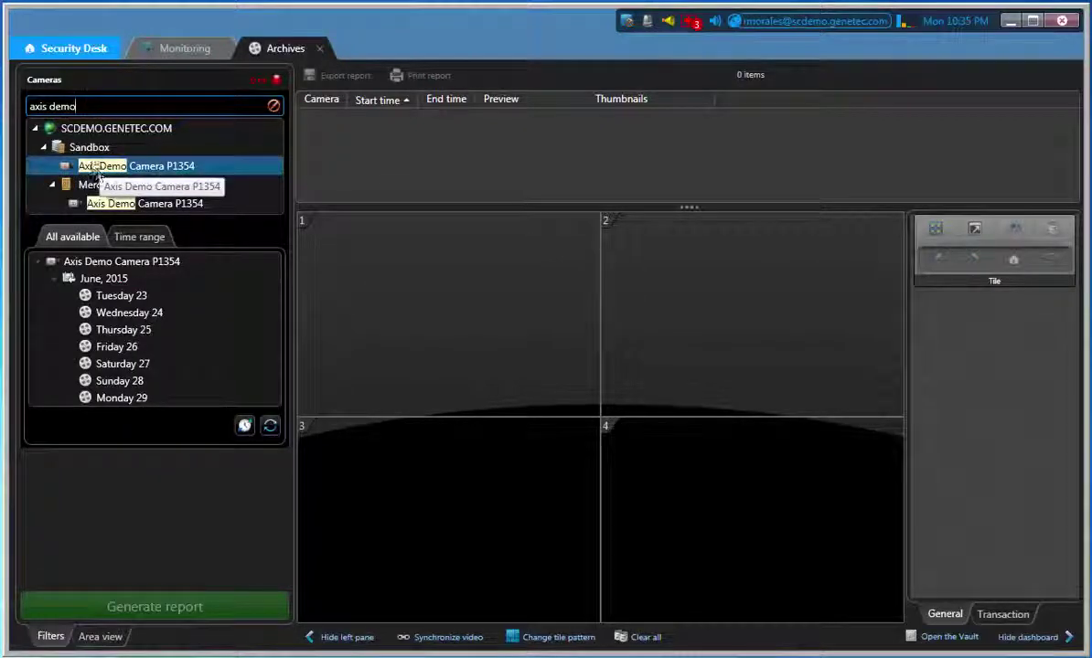
pyautogui.click(273, 106)
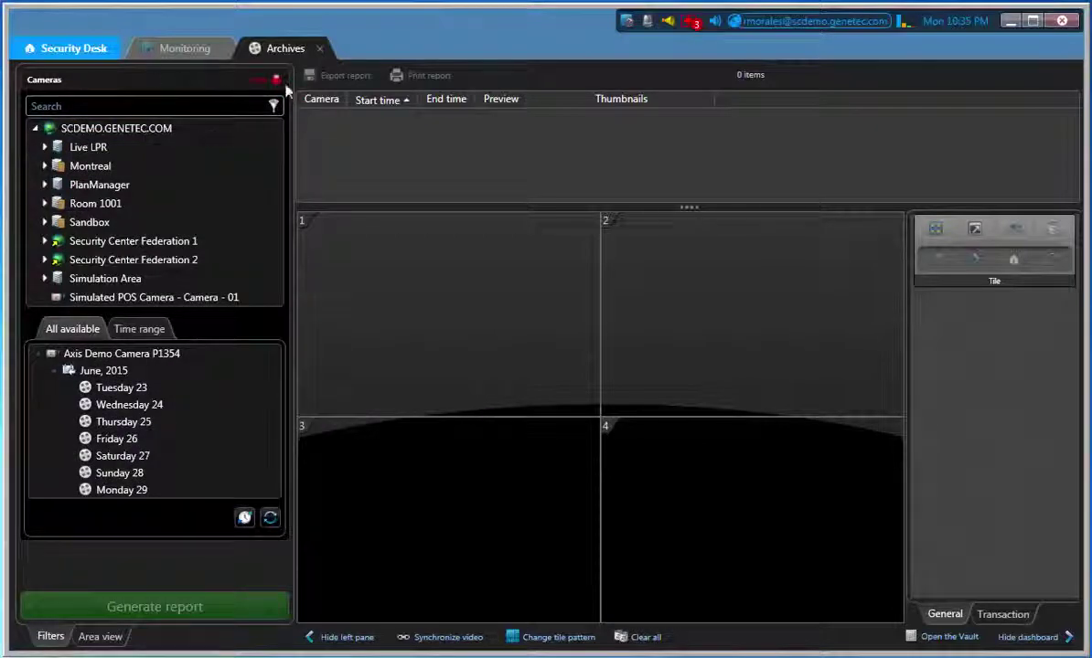
# - Select Axis Demo Camera P1354 under Sandbox and choose Wednesday 24 June 2015 as the archive day
pyautogui.click(45, 222)
pyautogui.click(147, 260)
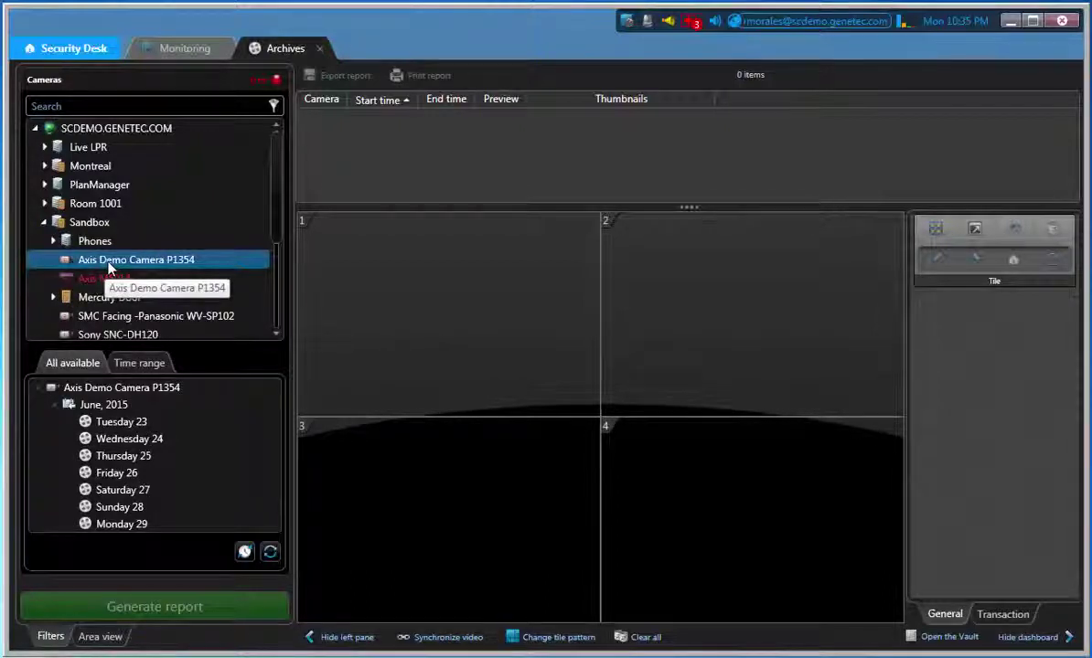
pyautogui.click(108, 266)
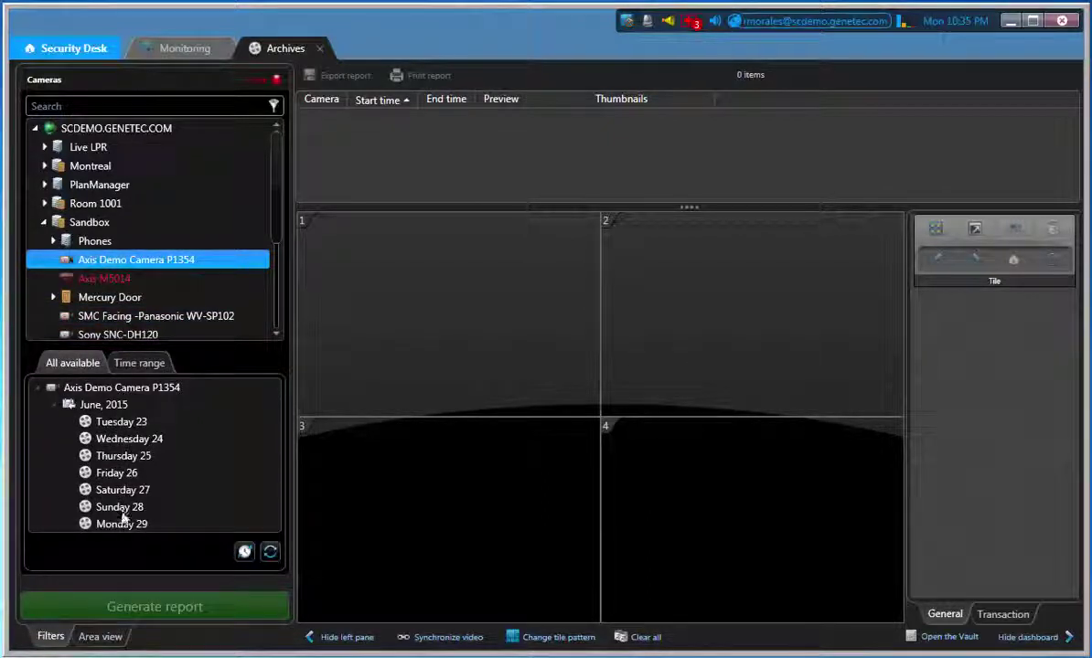
pyautogui.click(119, 422)
pyautogui.click(124, 439)
pyautogui.click(120, 456)
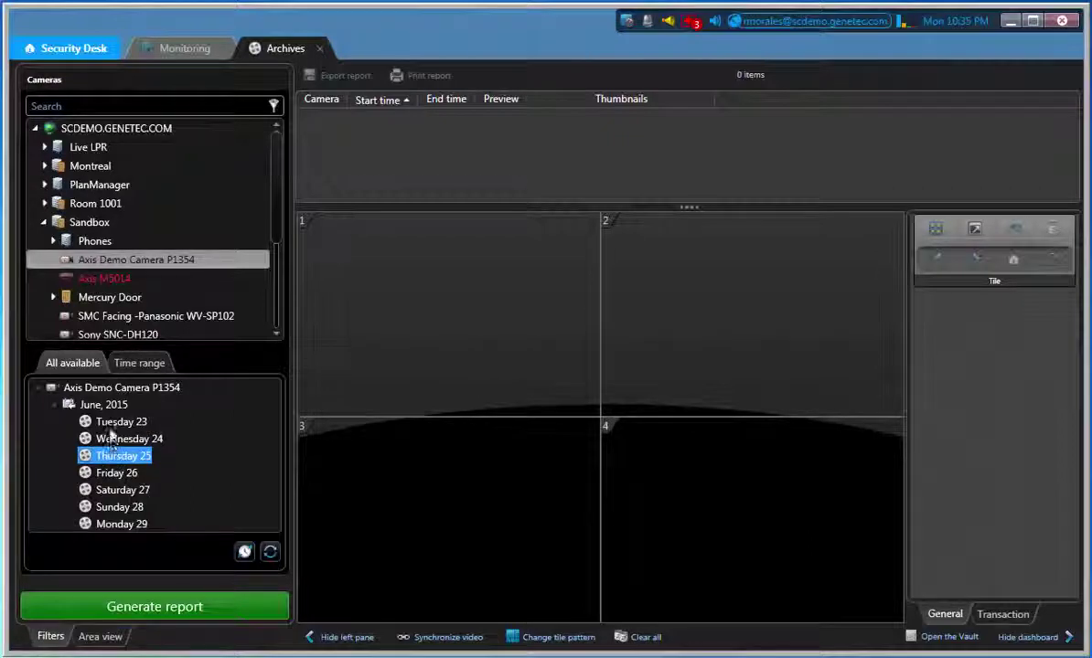
pyautogui.click(110, 423)
pyautogui.click(110, 443)
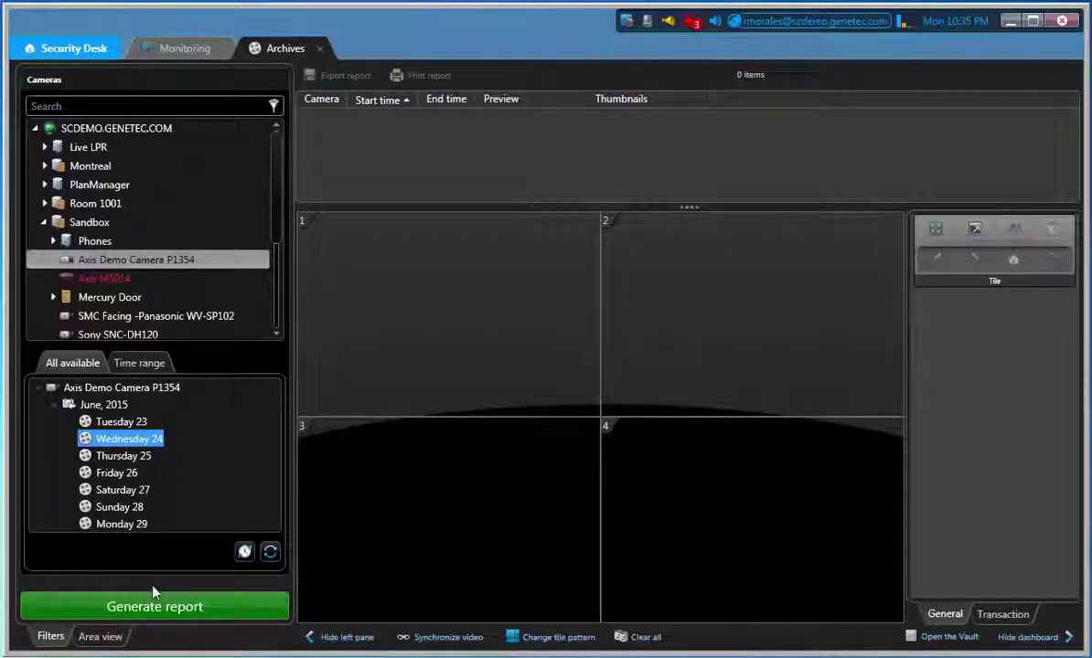
# - Generate the 6/24/2015 report and enlarge the results to browse its 24 hourly recordings
pyautogui.click(154, 611)
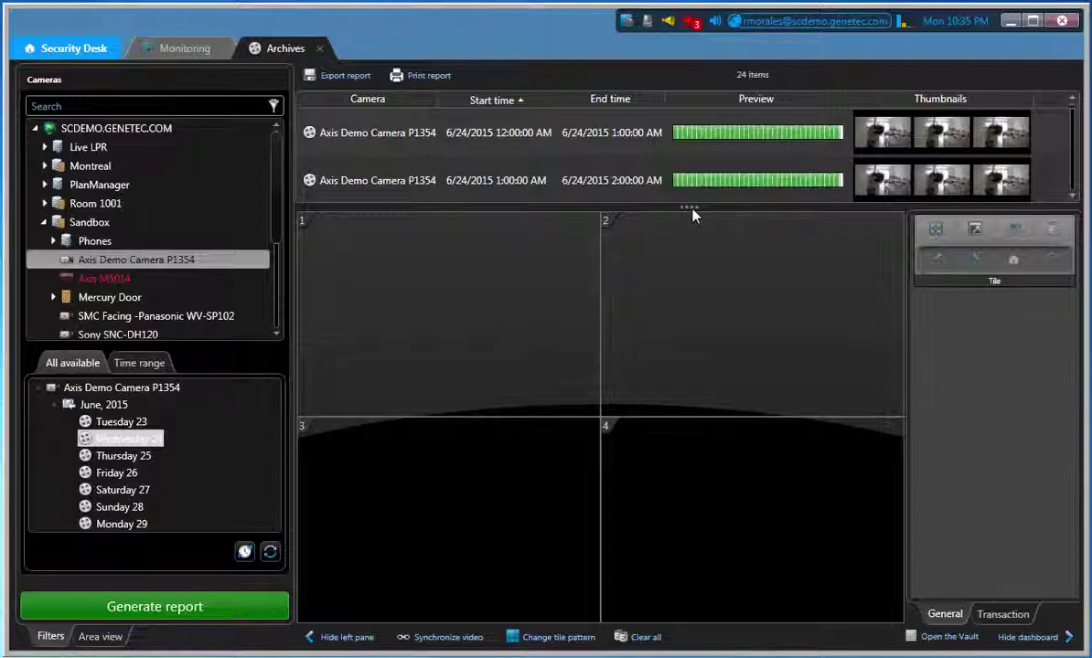
pyautogui.moveTo(691, 209); pyautogui.dragTo(731, 506)
pyautogui.click(797, 137)
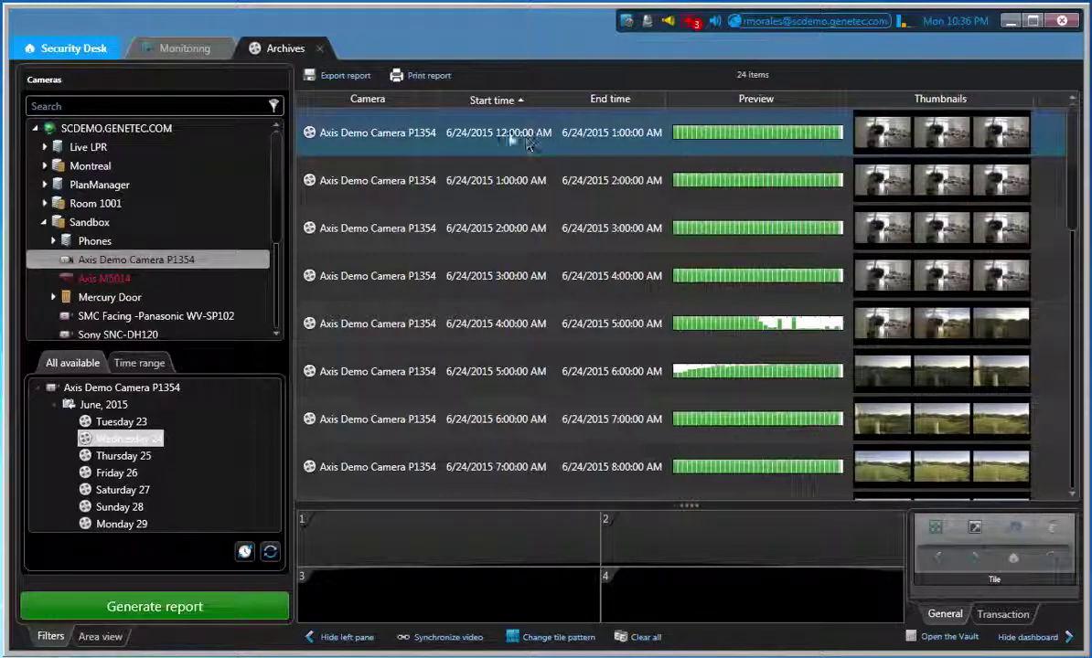
pyautogui.click(974, 179)
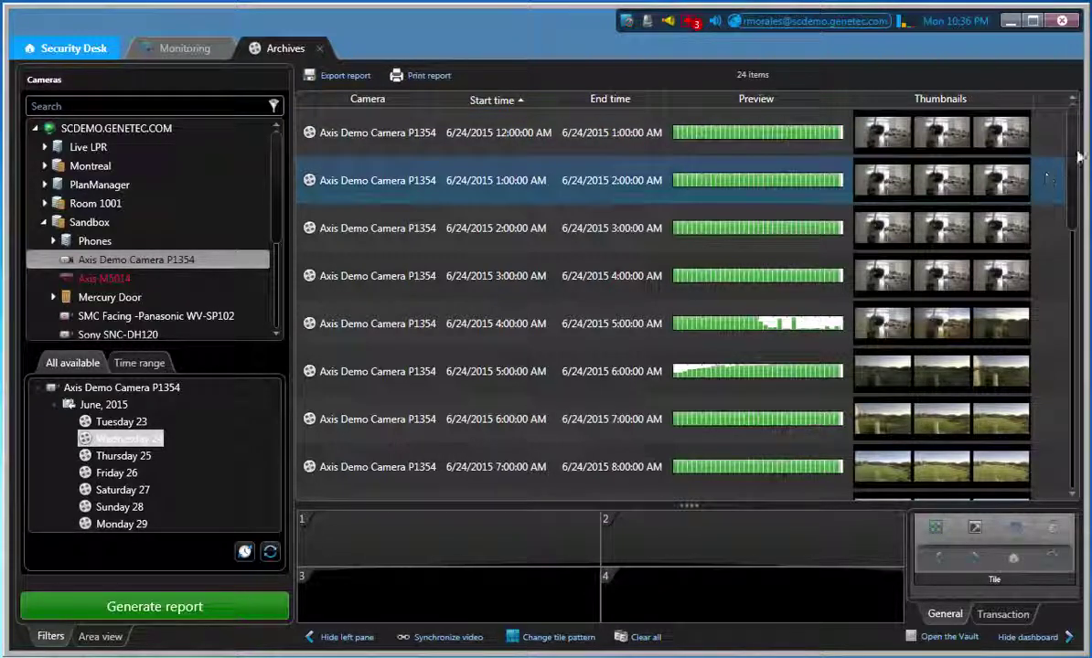
pyautogui.moveTo(1079, 157); pyautogui.dragTo(1074, 416)
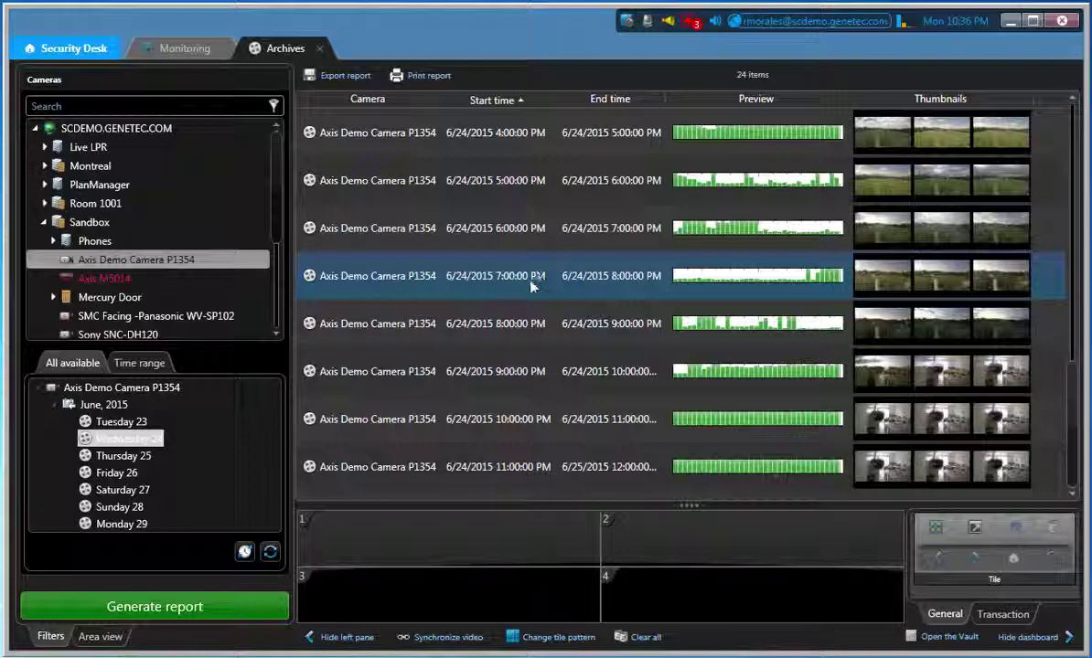
# - Play the 7:00 PM recording maximized in tile 1 and jump ahead to about 7:25 PM
pyautogui.click(748, 281)
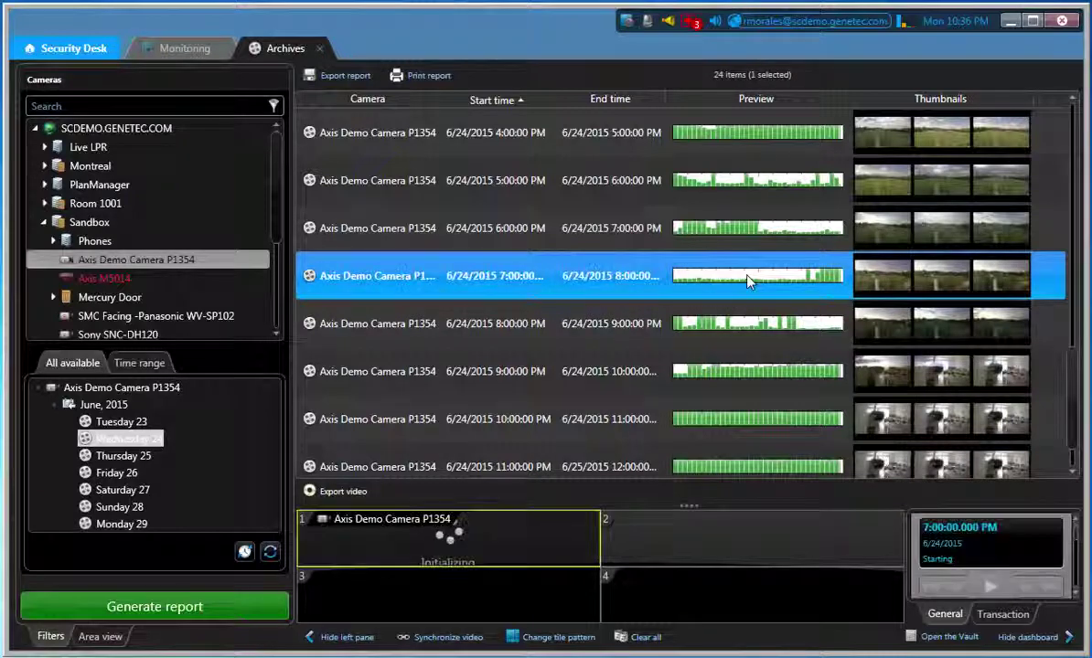
pyautogui.moveTo(695, 505)
pyautogui.mouseDown()
pyautogui.moveTo(712, 454)
pyautogui.moveTo(706, 361)
pyautogui.moveTo(684, 309)
pyautogui.moveTo(681, 187)
pyautogui.mouseUp()
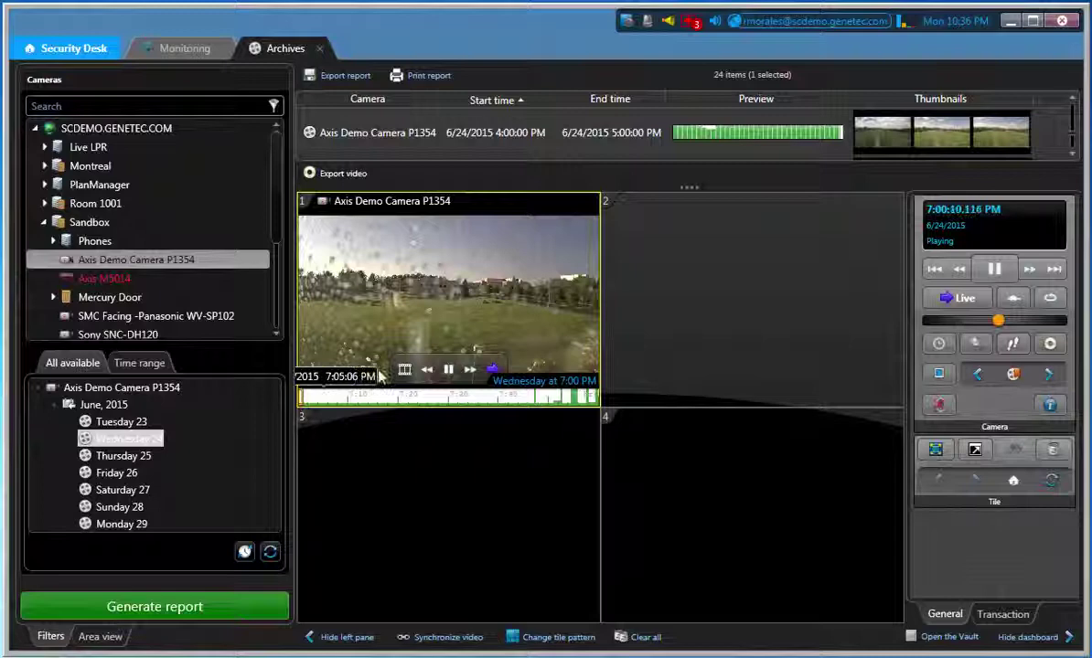
pyautogui.doubleClick(377, 279)
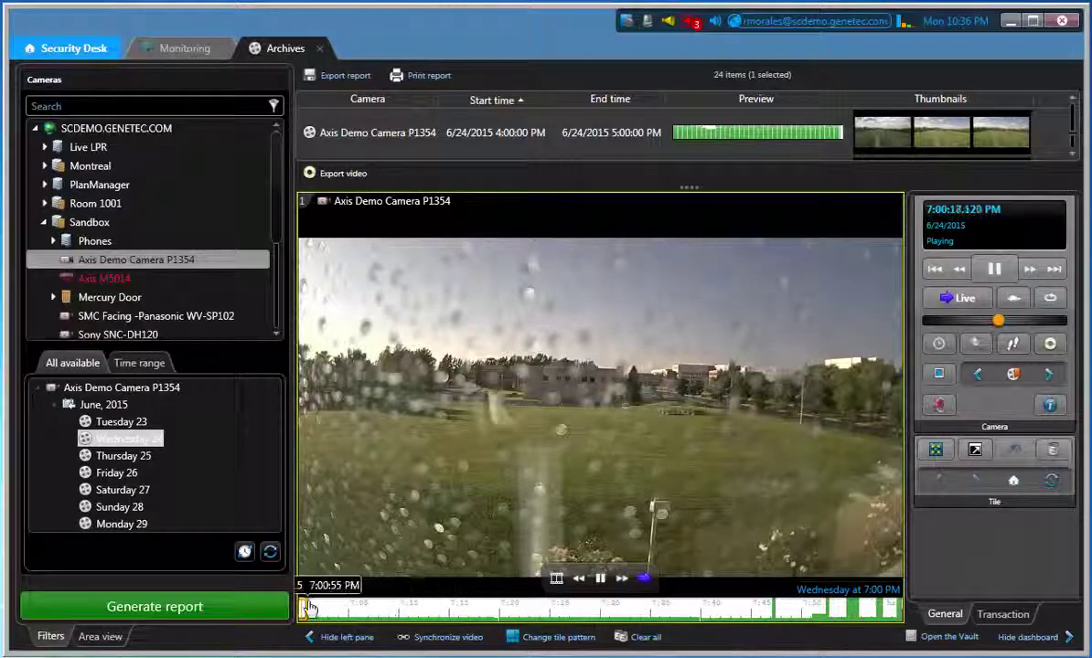
pyautogui.moveTo(309, 608); pyautogui.dragTo(556, 618)
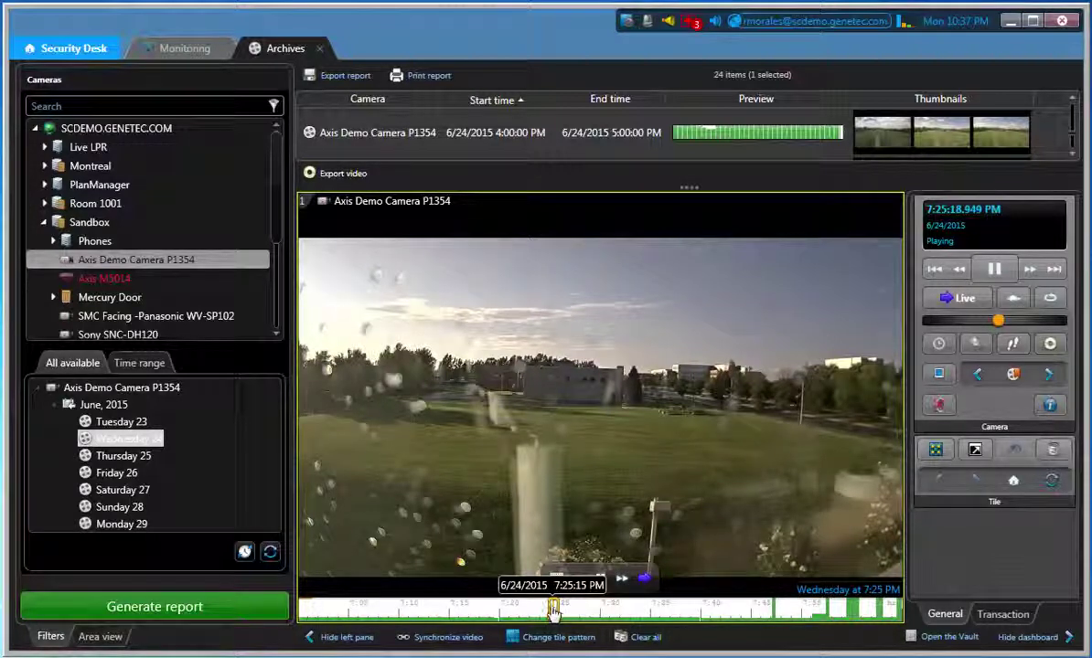
# - Include Axis Demo Camera P1354 and set a specific date range, From and To both 06/24/2015
pyautogui.click(138, 366)
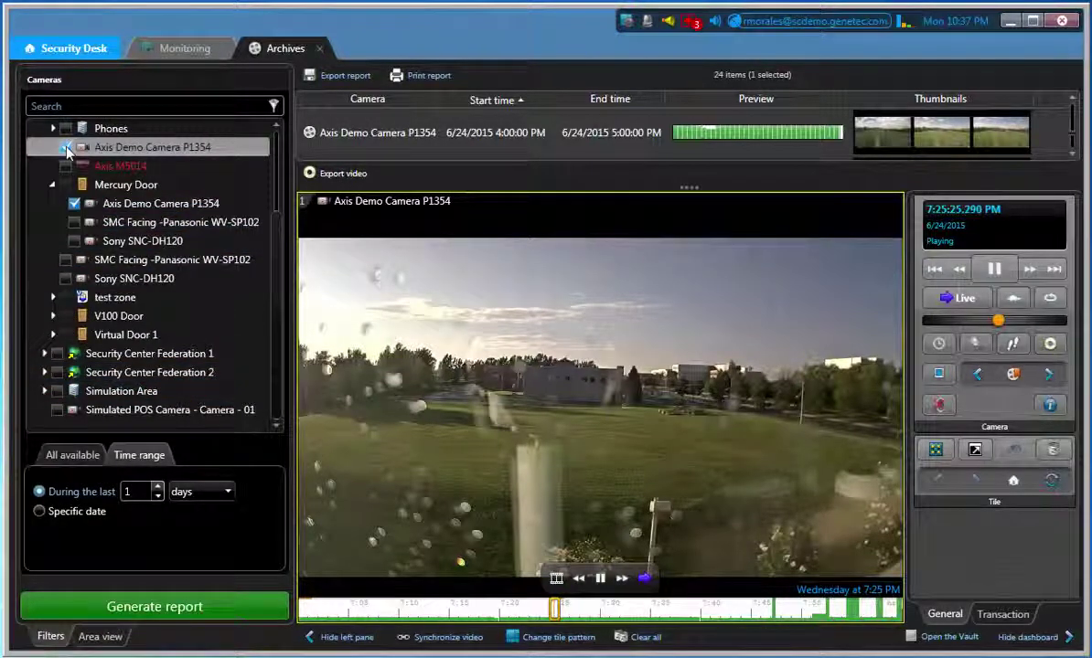
pyautogui.click(65, 147)
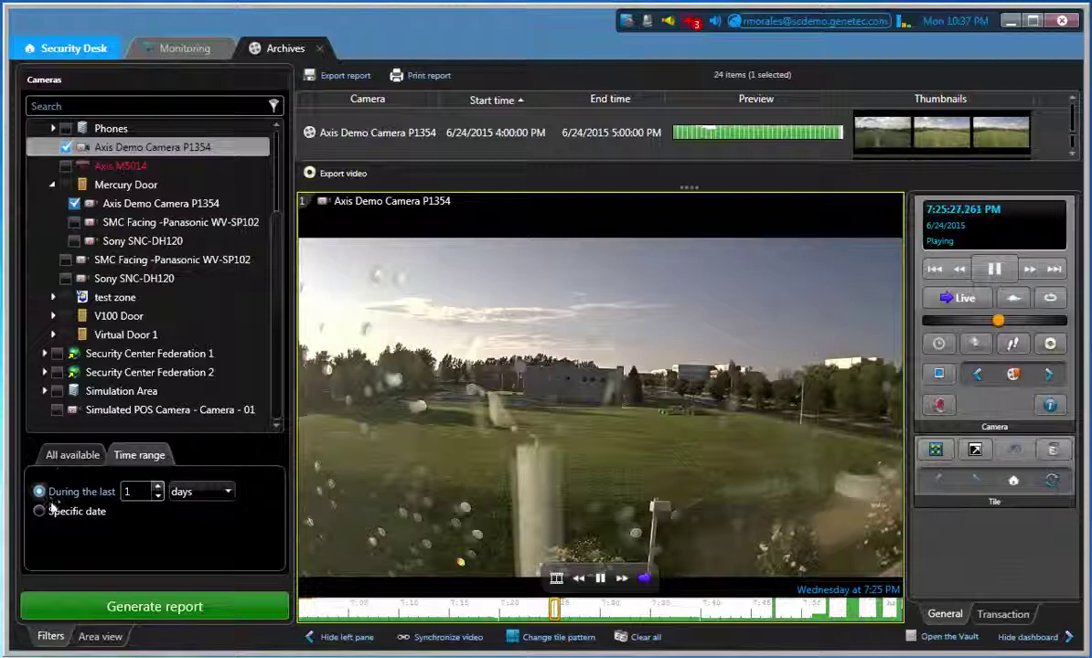
pyautogui.click(40, 511)
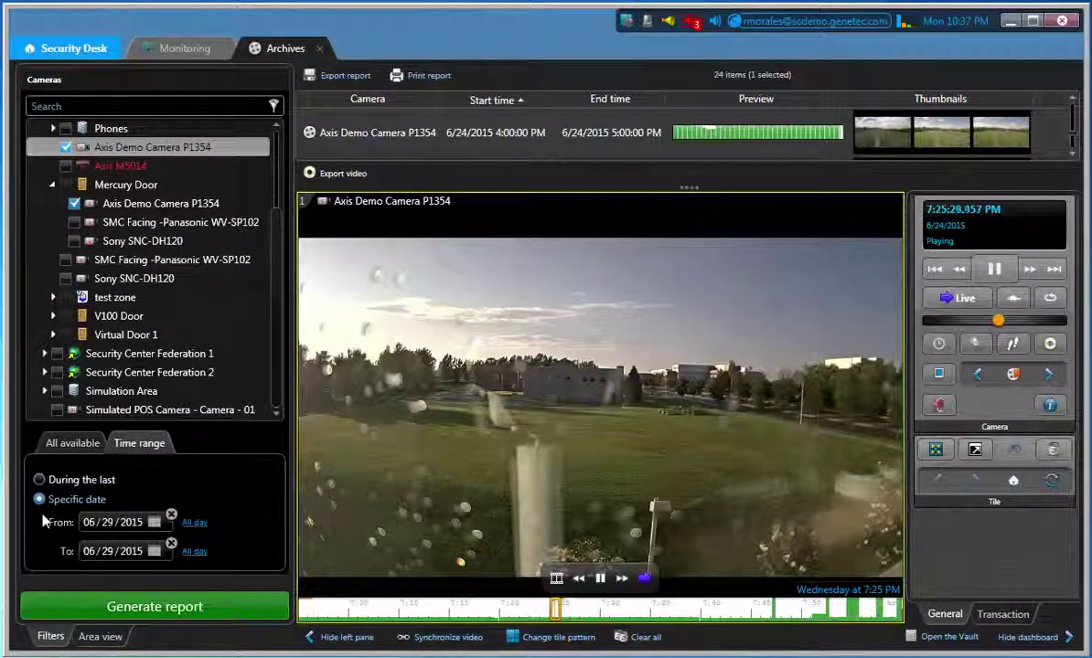
pyautogui.click(107, 522)
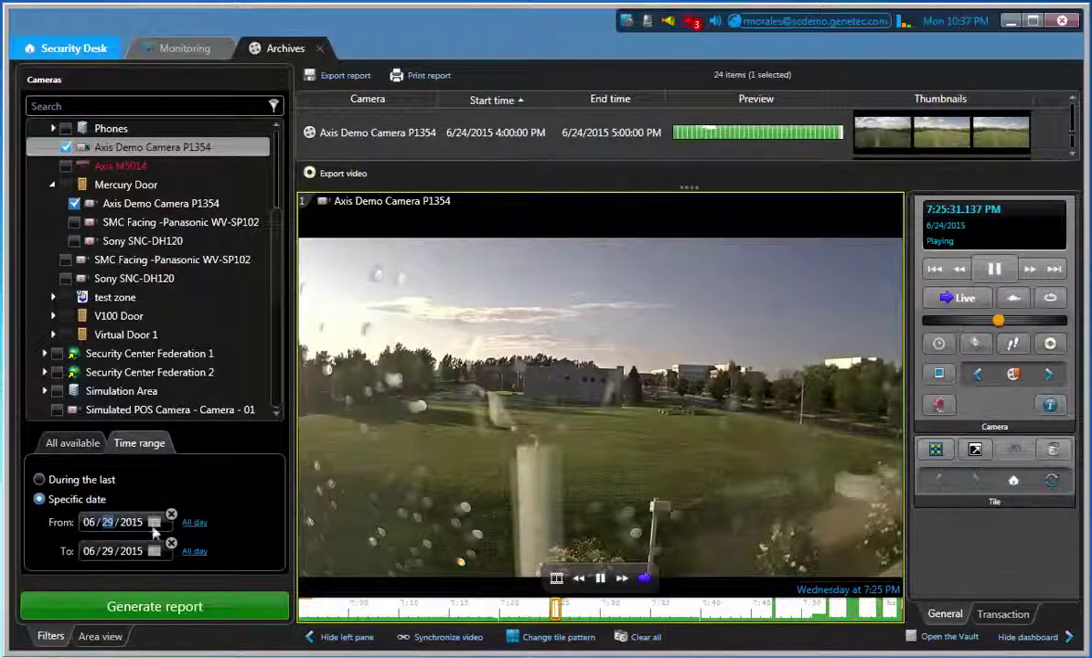
pyautogui.press('Left')
pyautogui.click(153, 524)
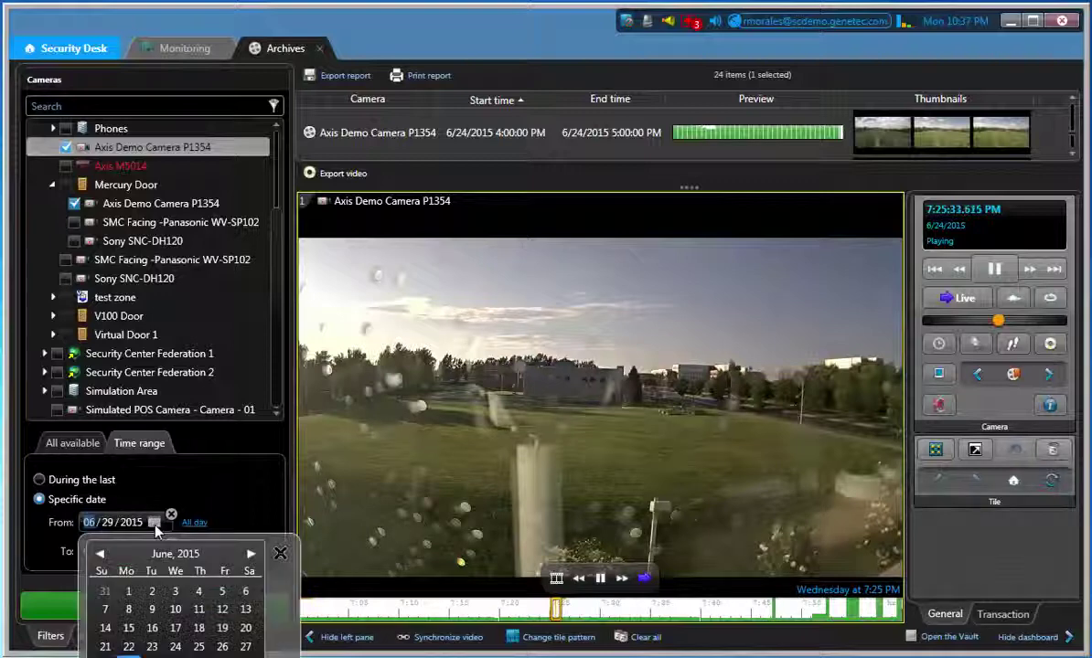
pyautogui.click(176, 648)
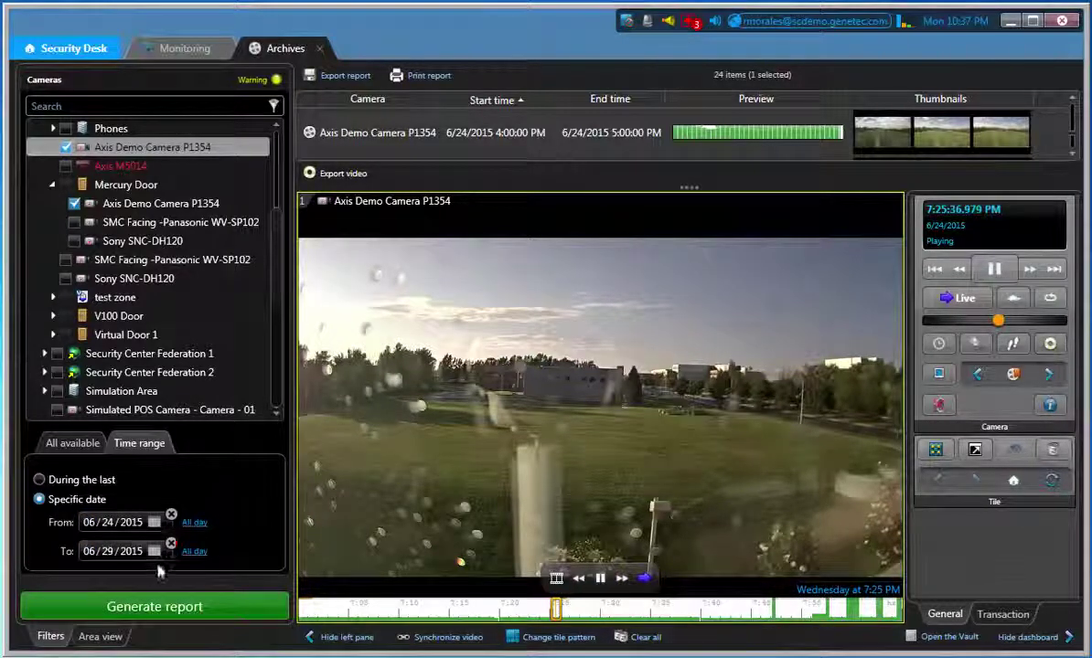
pyautogui.click(153, 551)
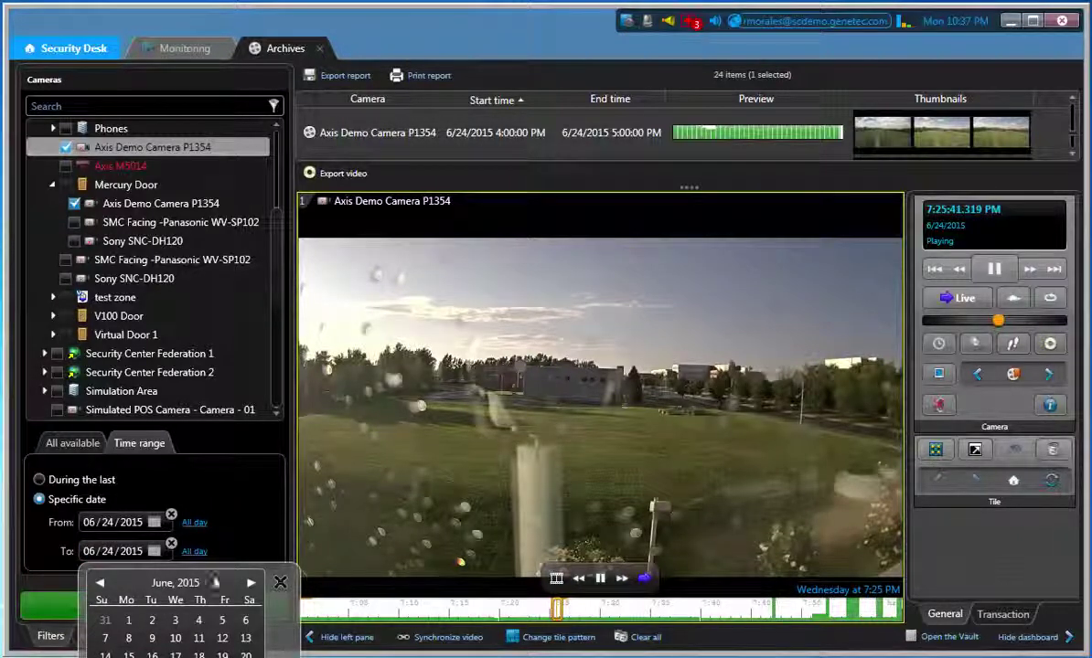
pyautogui.click(261, 541)
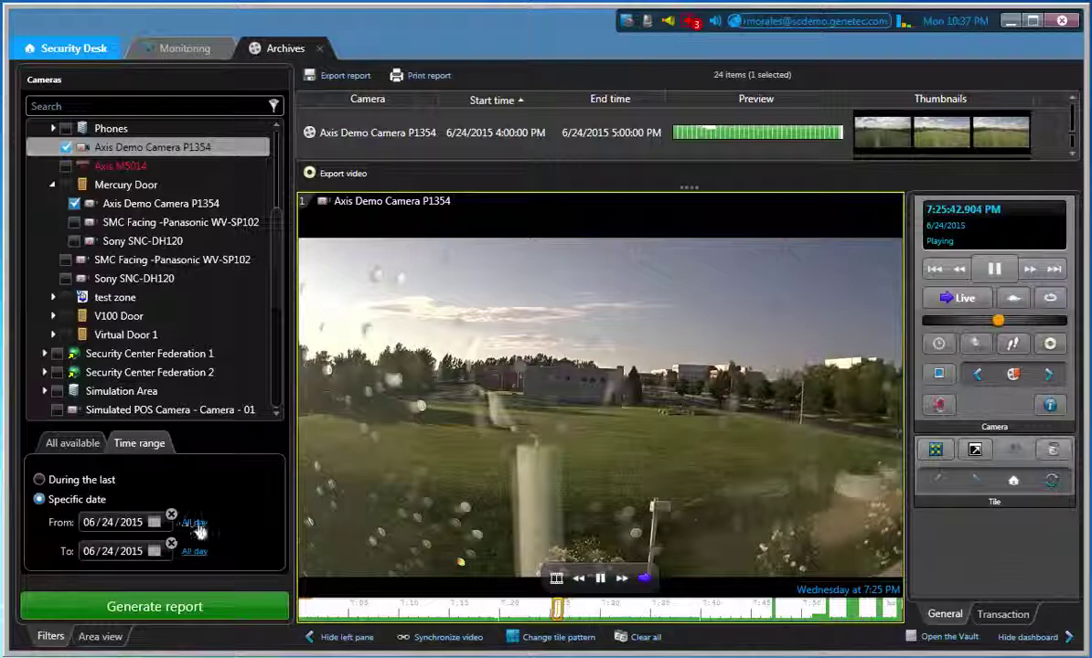
# - Add clock times to the range: From 7:25:52 PM to 7:26:52 PM
pyautogui.click(194, 522)
pyautogui.click(202, 522)
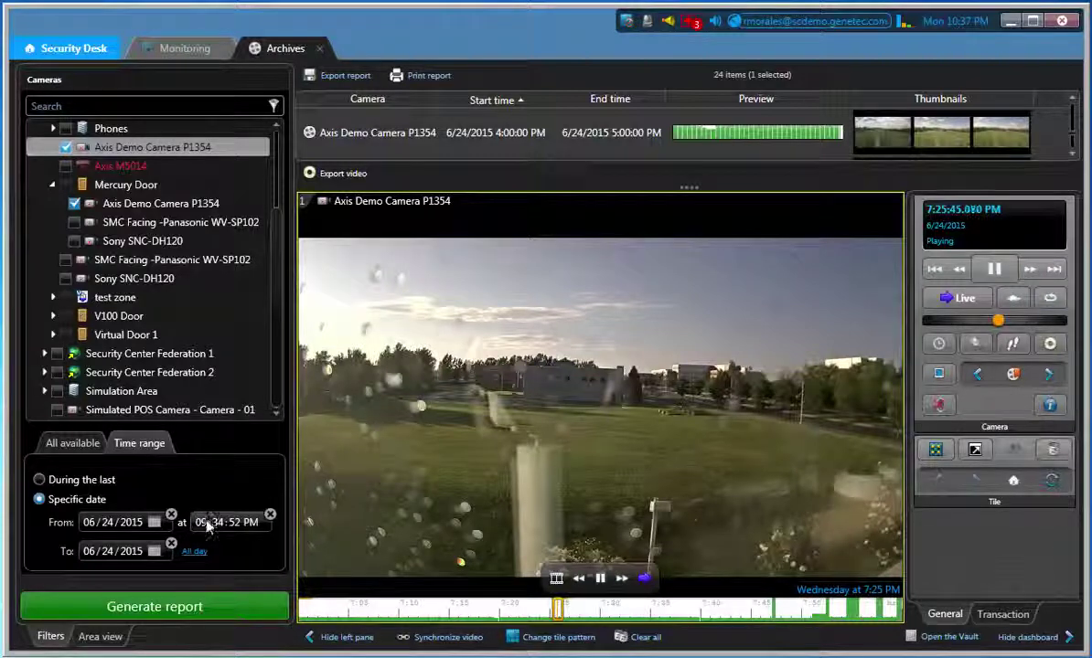
pyautogui.write('7:')
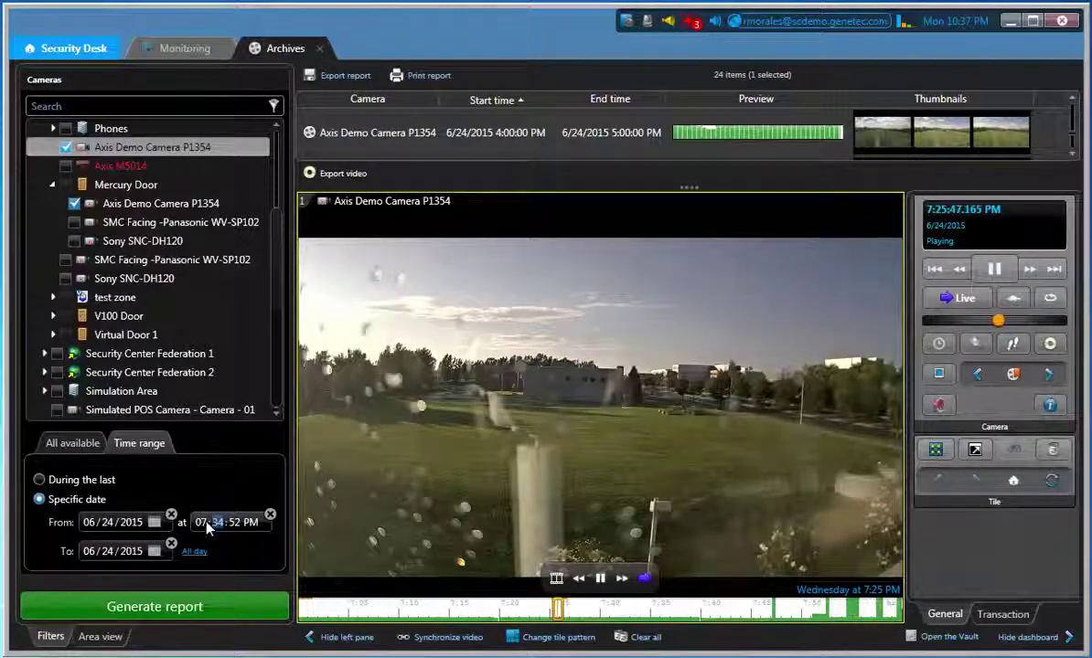
pyautogui.write('25')
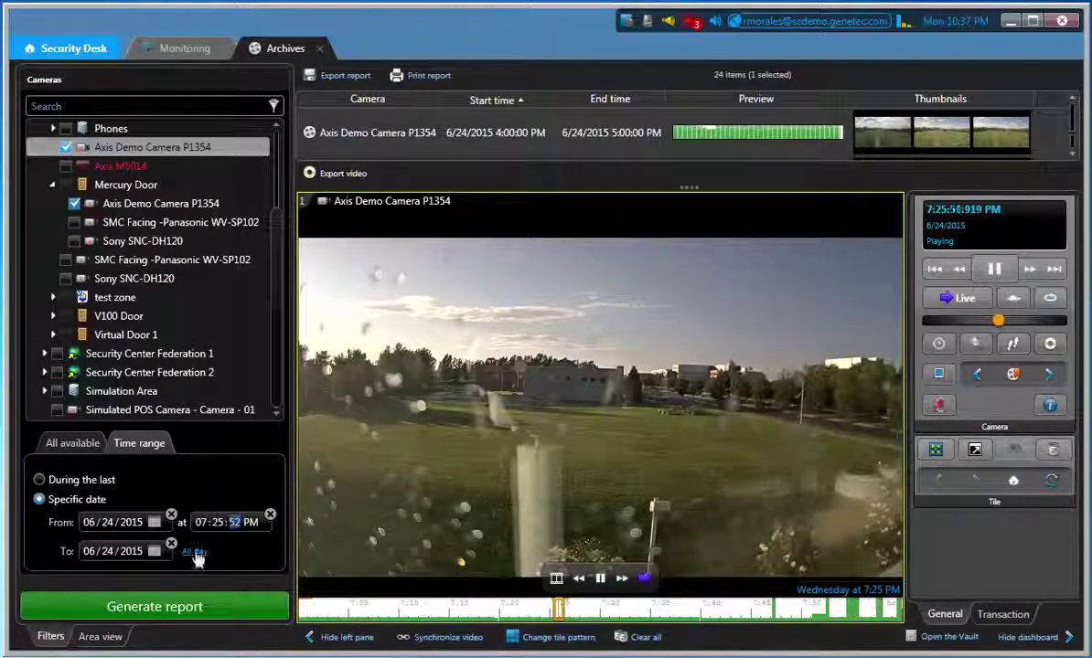
pyautogui.click(195, 553)
pyautogui.click(199, 552)
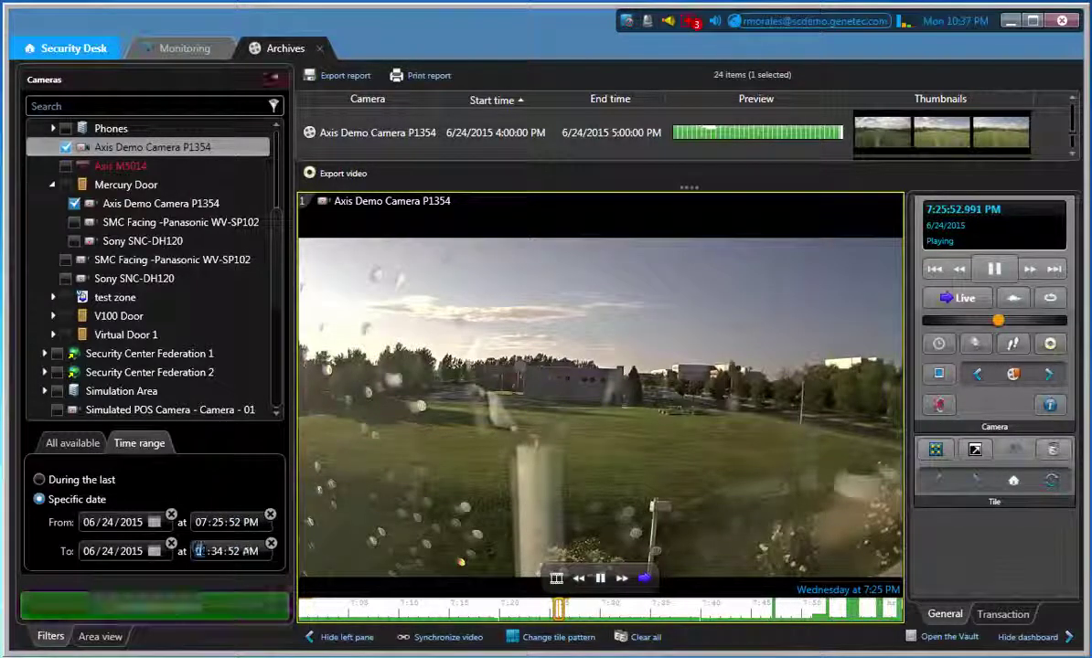
pyautogui.write('7:')
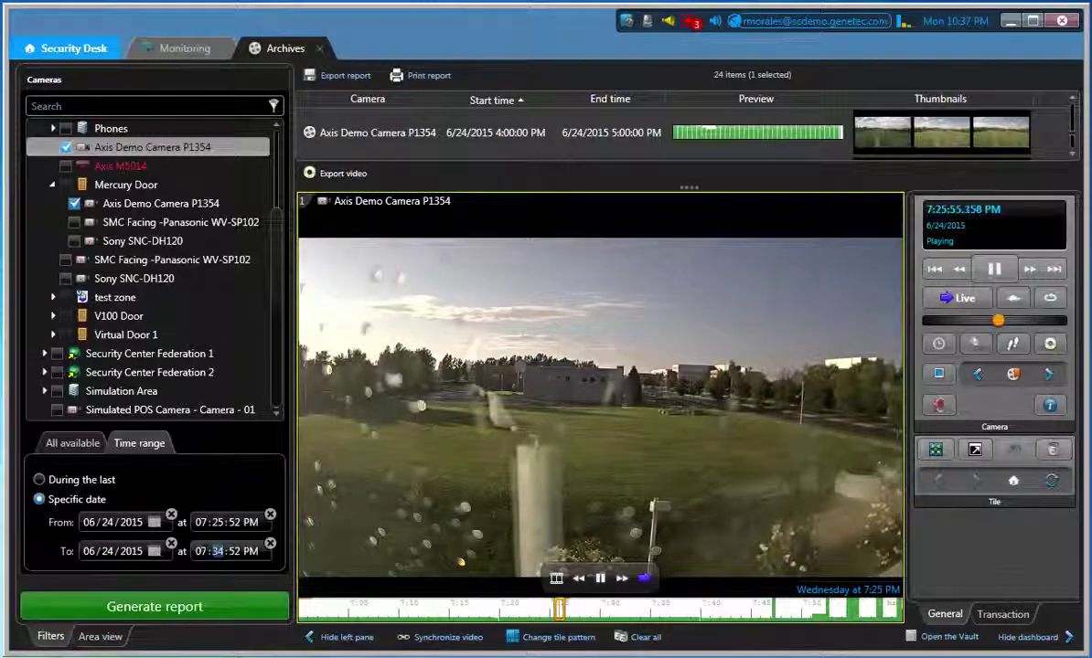
pyautogui.write('26:')
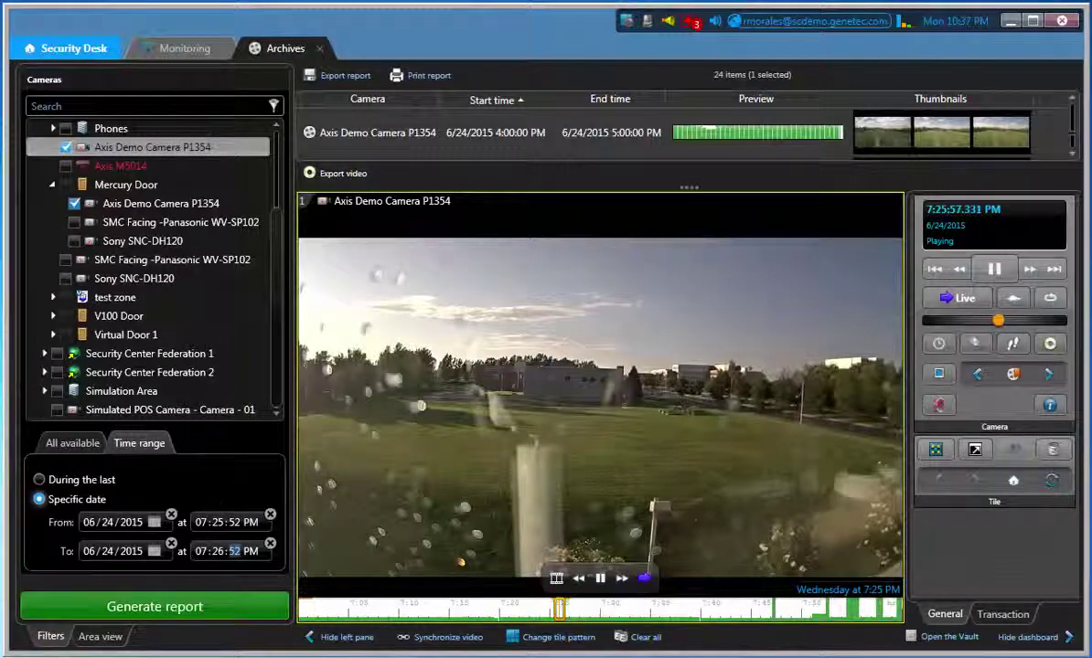
pyautogui.write('52')
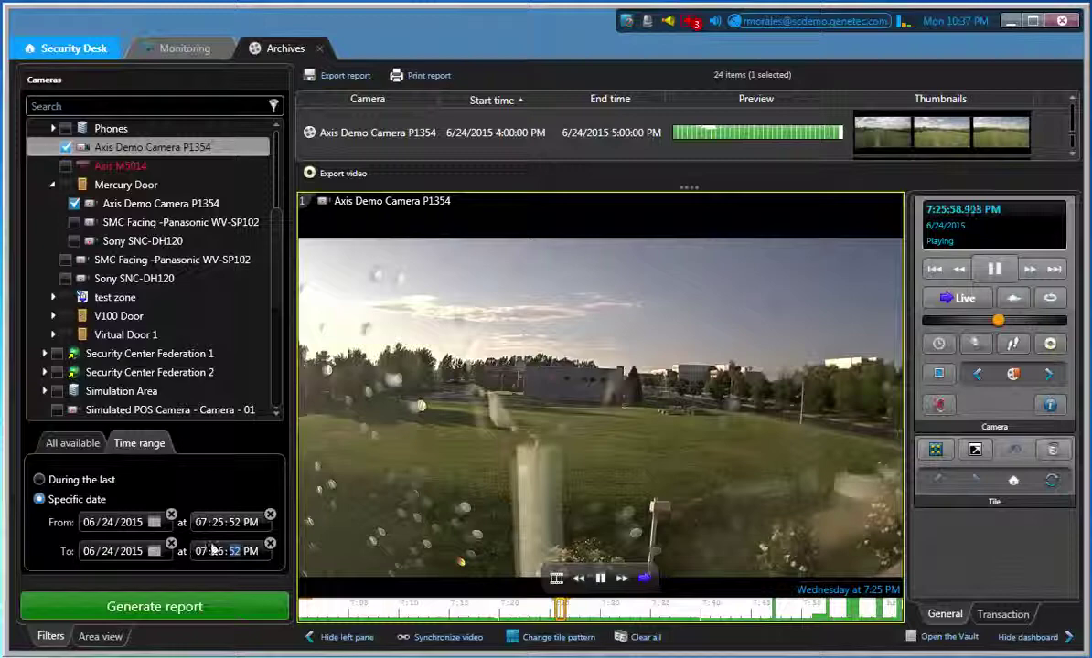
# - Generate the report, load the single 7:25:52–7:26:52 PM clip, play it, then pause
pyautogui.click(223, 606)
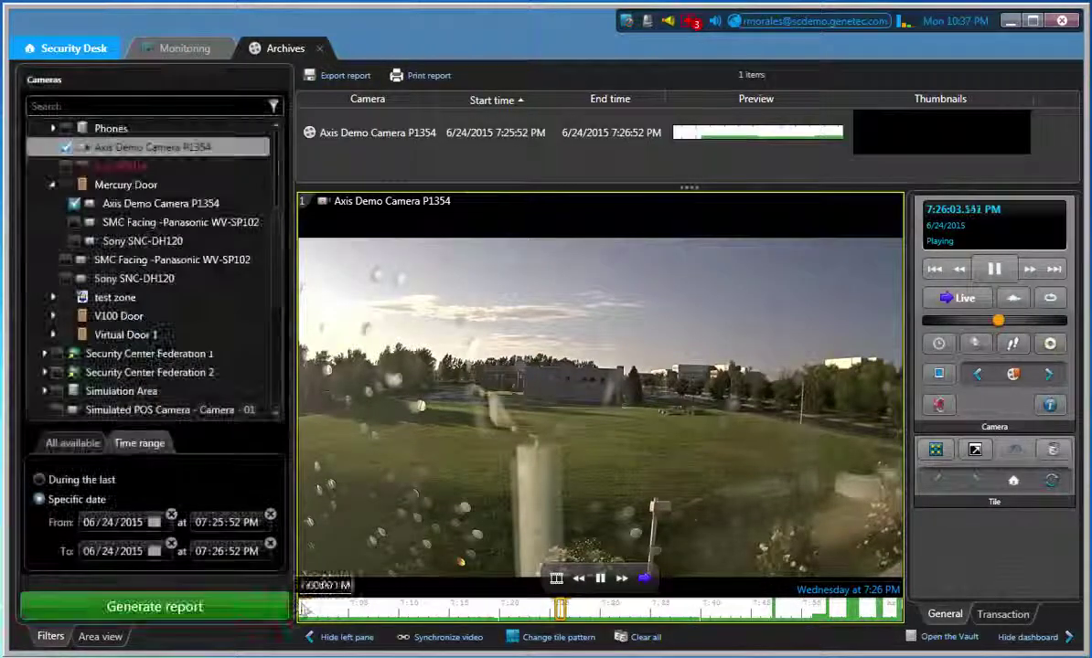
pyautogui.click(704, 144)
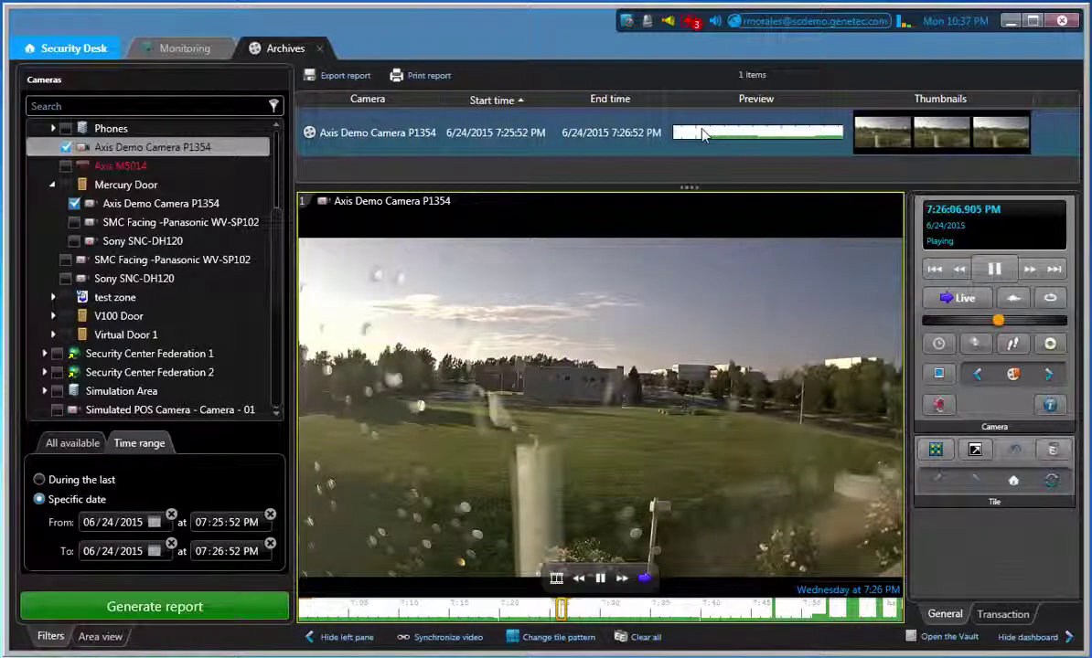
pyautogui.click(703, 134)
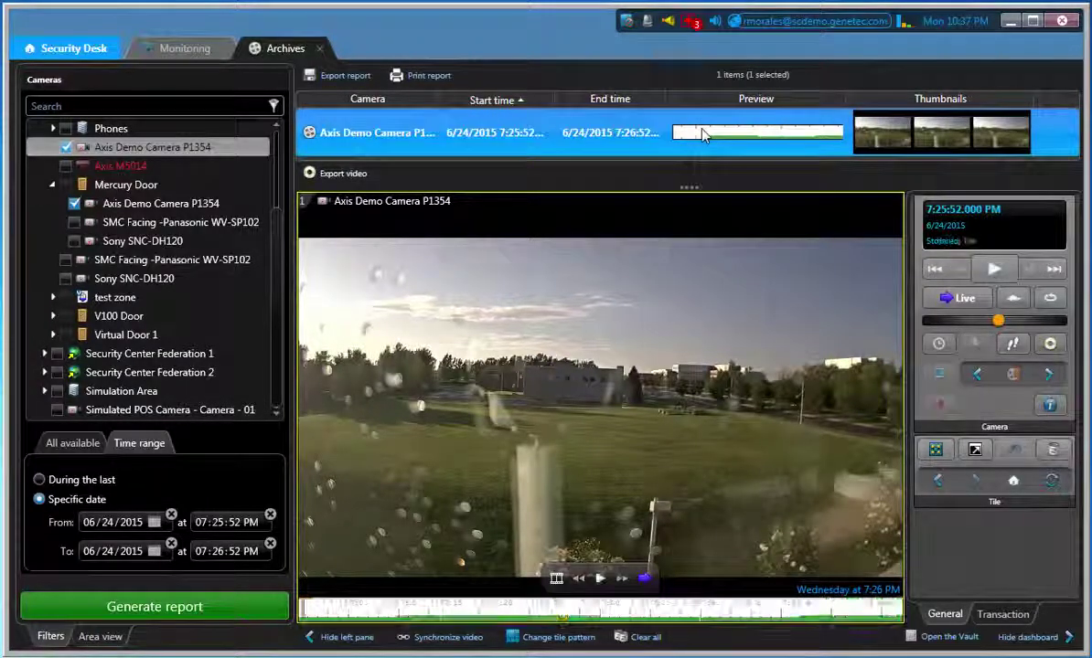
pyautogui.click(600, 578)
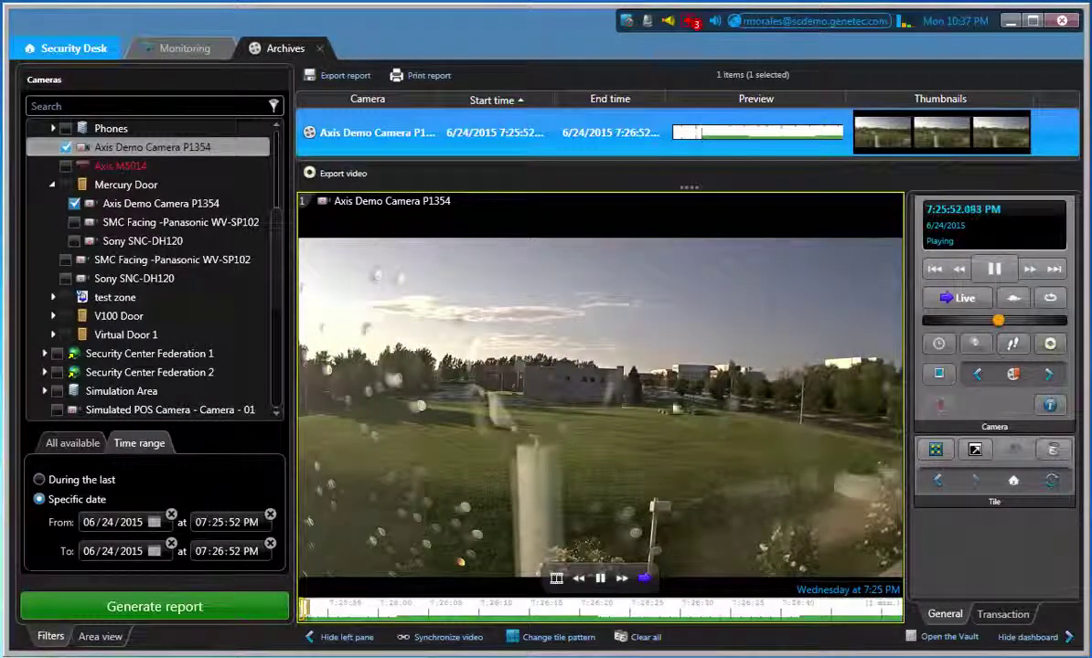
pyautogui.click(600, 577)
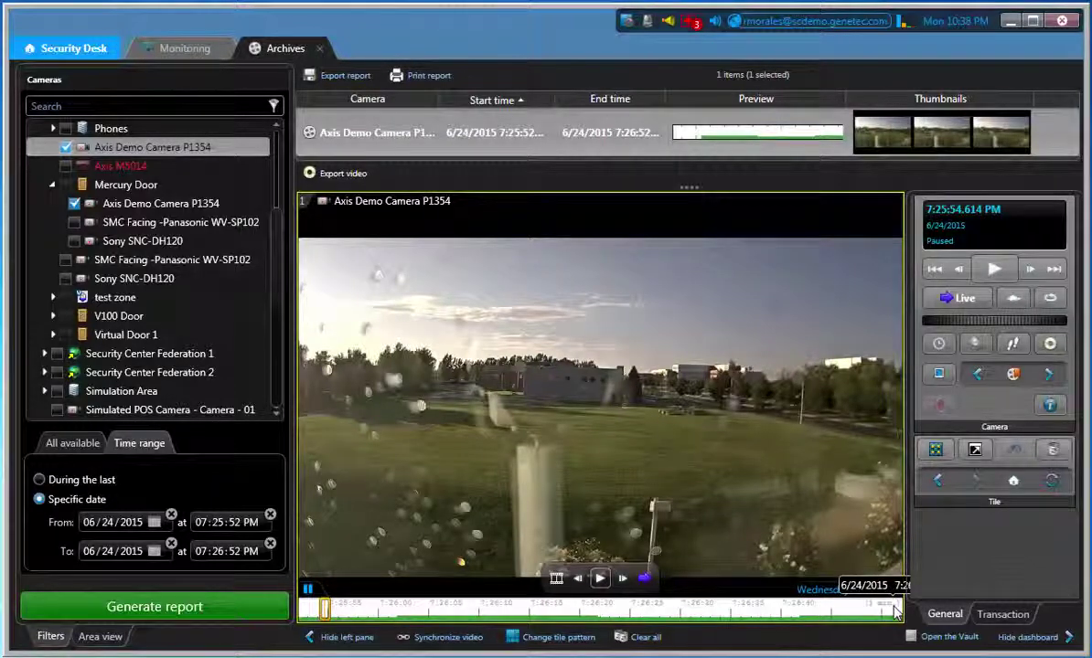
# - Switch to a 'During the last' period and regenerate the report for the last day
pyautogui.click(73, 483)
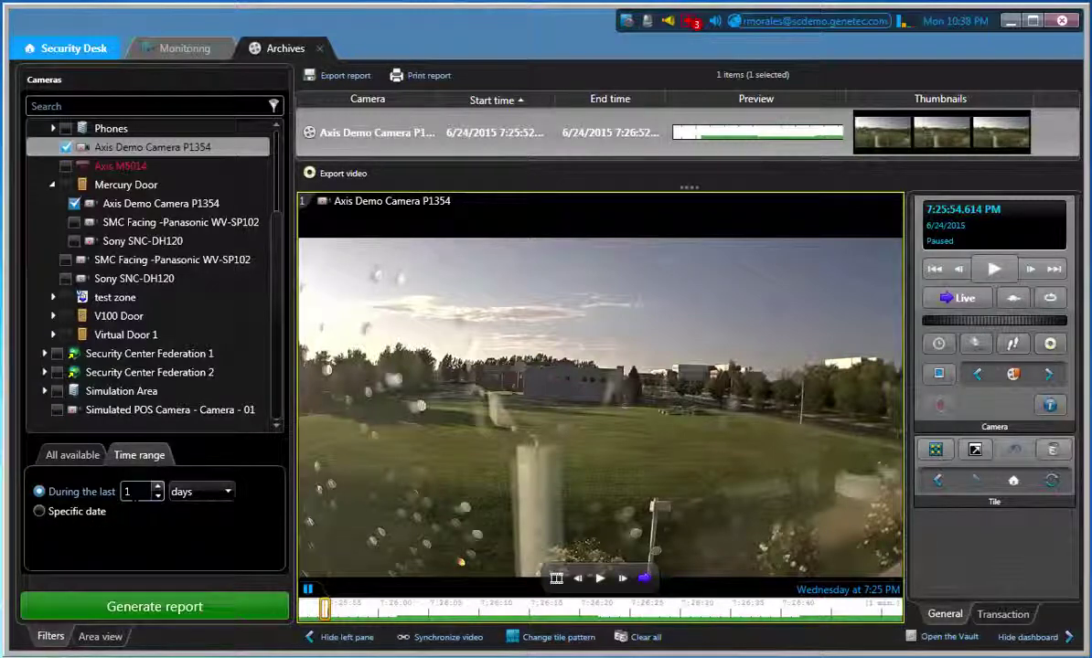
pyautogui.click(151, 619)
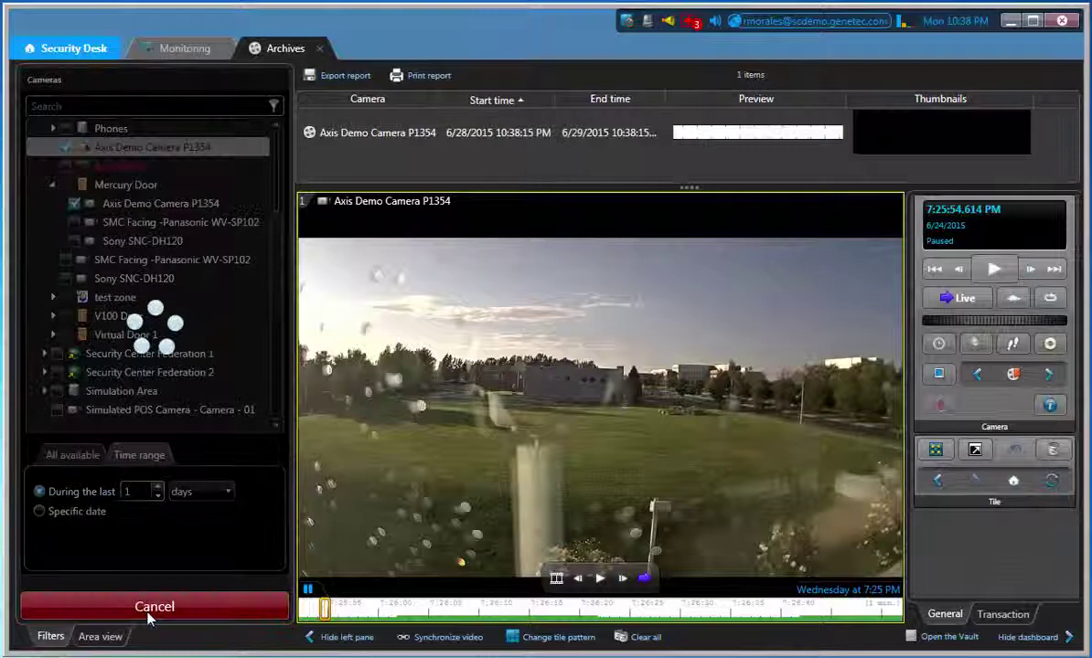
pyautogui.click(576, 146)
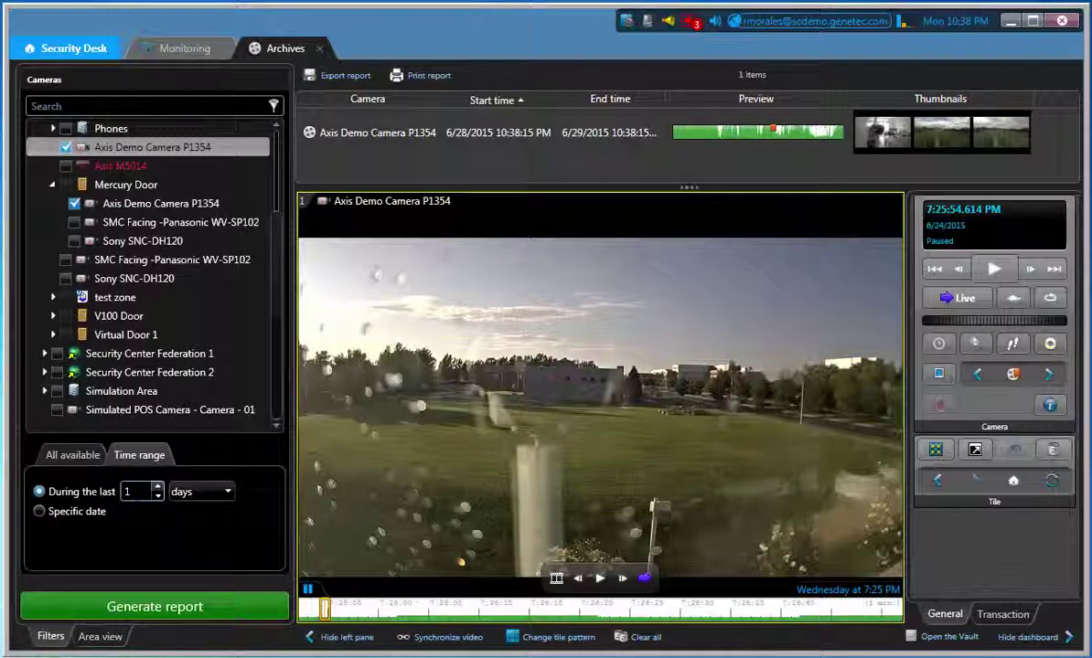
# - Change the period unit to minutes and regenerate the report for the last 1 minute
pyautogui.click(219, 493)
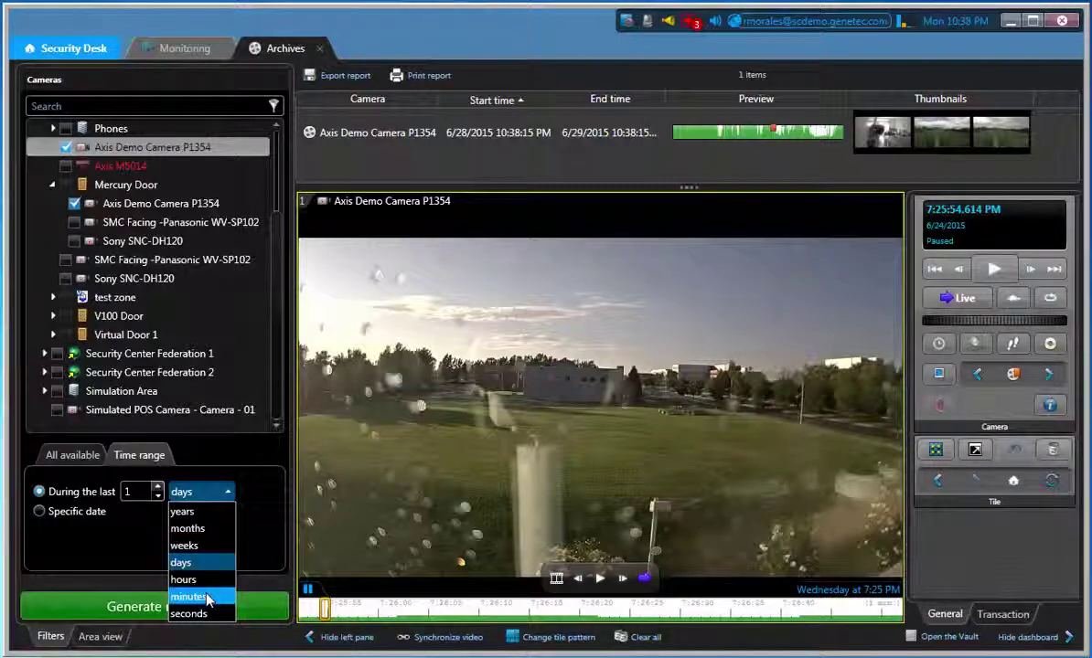
pyautogui.click(197, 596)
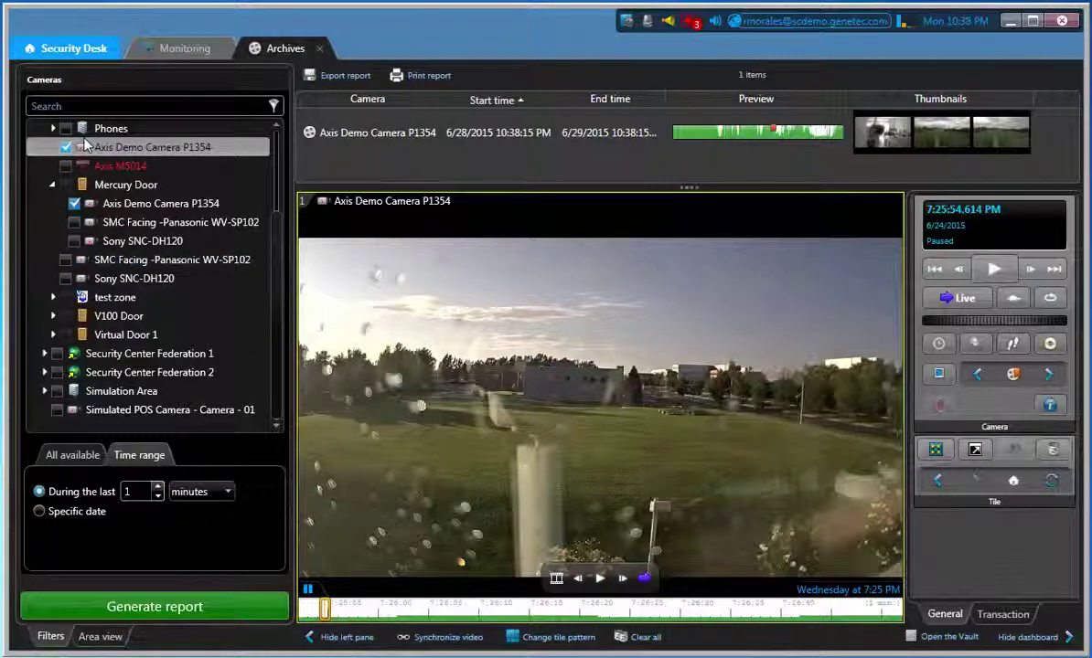
pyautogui.click(188, 616)
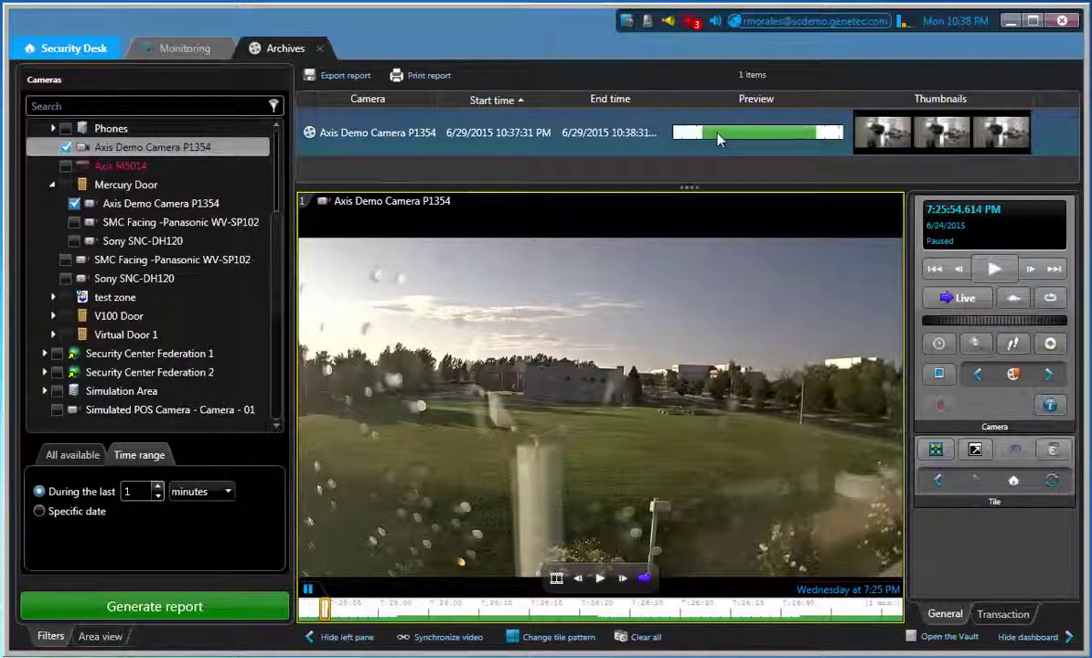